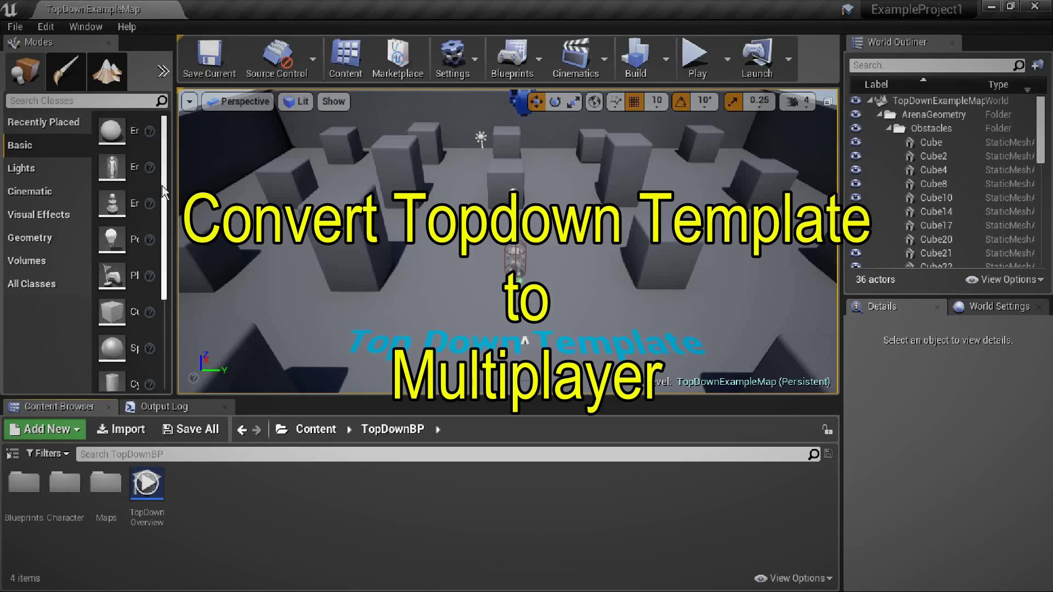
Step: Run and stop a quick play test, then show the play options with Number of Players at 2
mouse_move(174, 187)
mouse_down()
mouse_move(258, 190)
mouse_move(213, 190)
mouse_up()
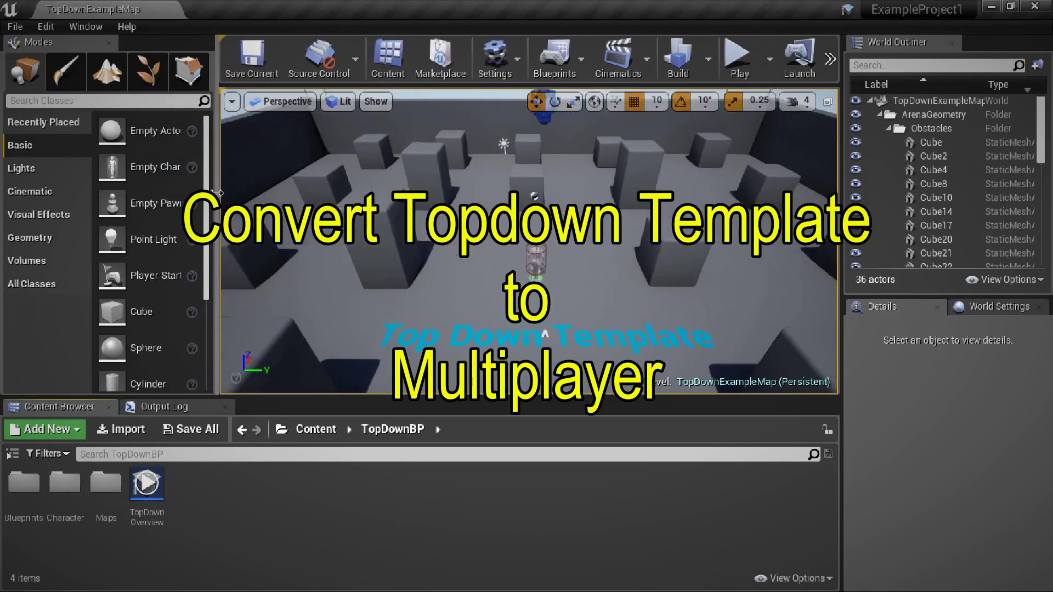
click(742, 57)
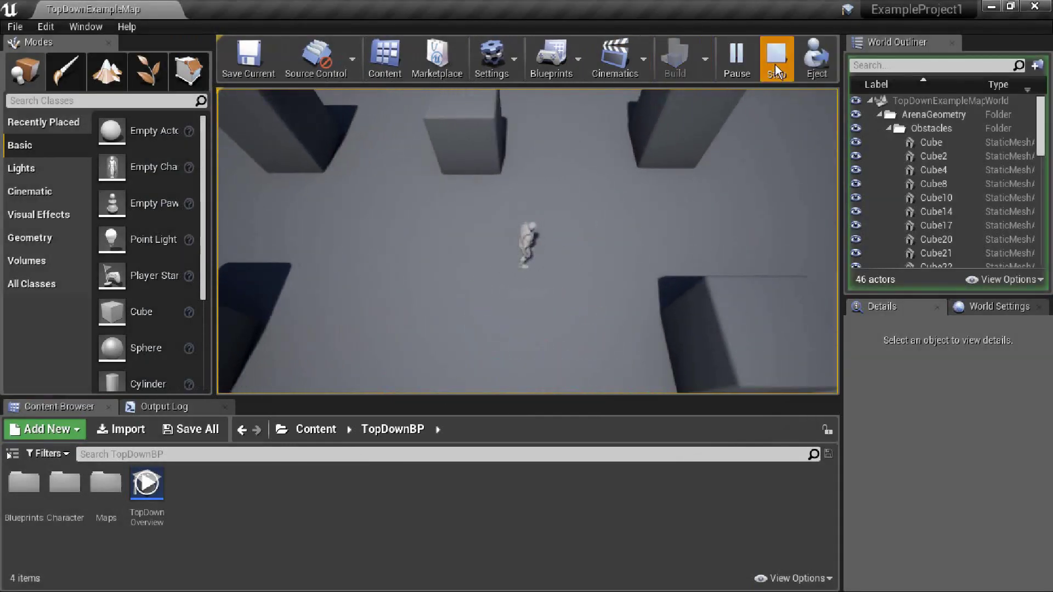
click(775, 65)
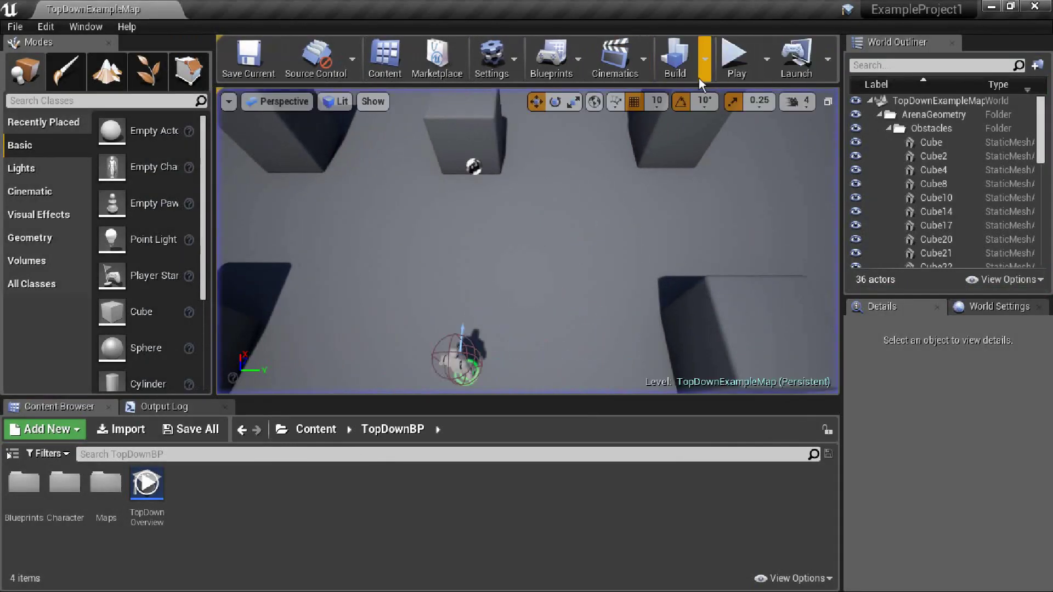
click(765, 57)
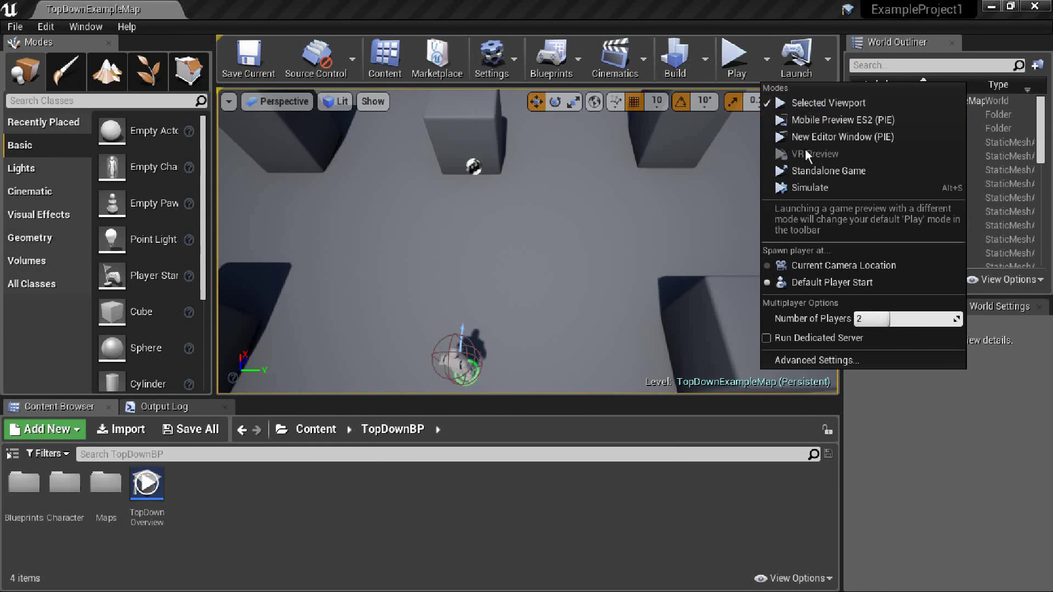
Step: Play-test two players in New Editor Windows, moving the server character and trying the client
click(817, 140)
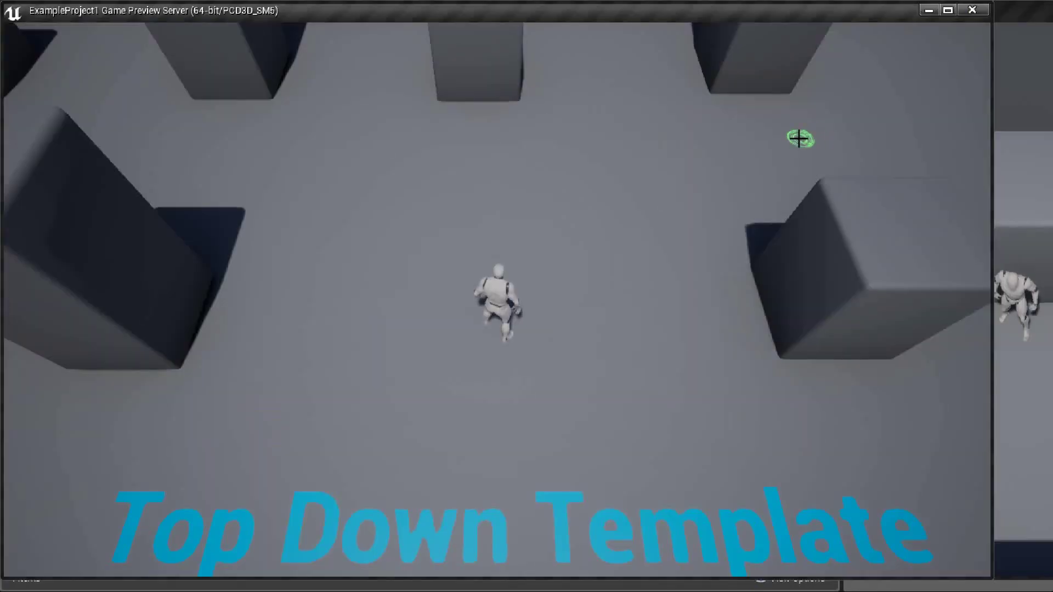
drag(470, 404, 585, 316)
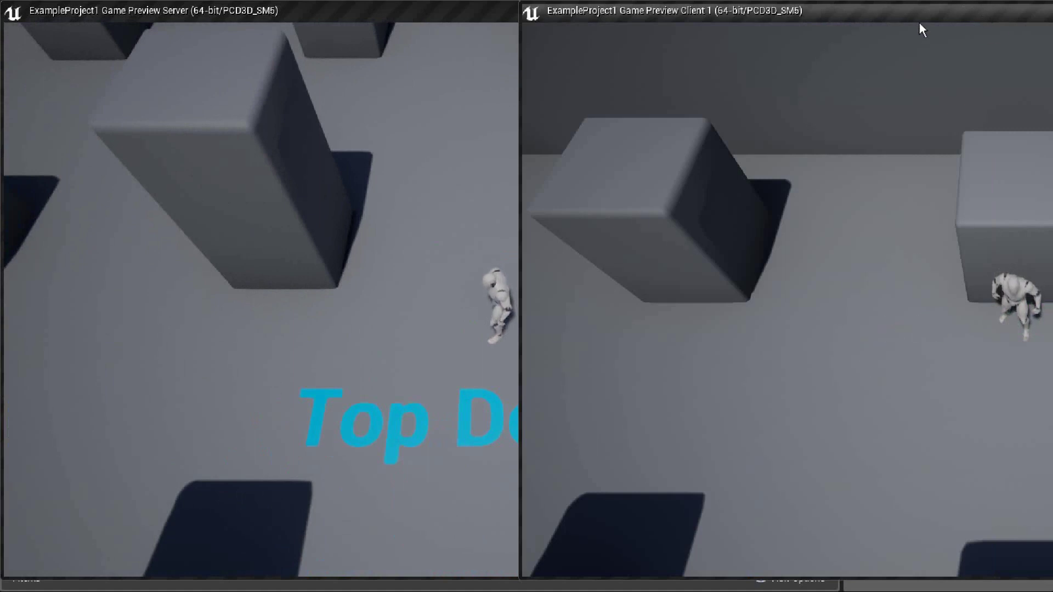
double_click(576, 8)
click(590, 455)
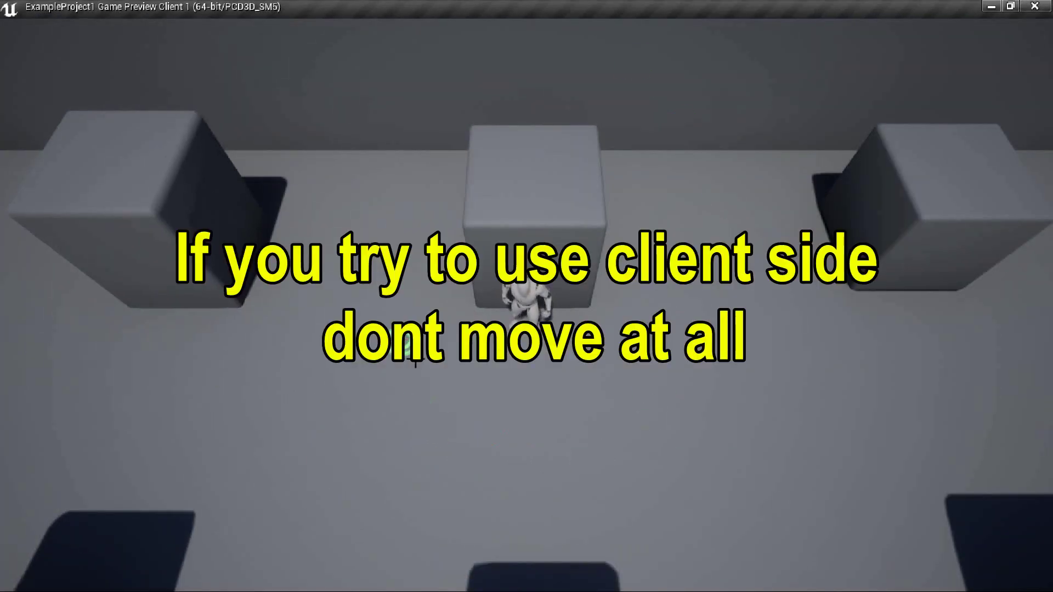
click(637, 367)
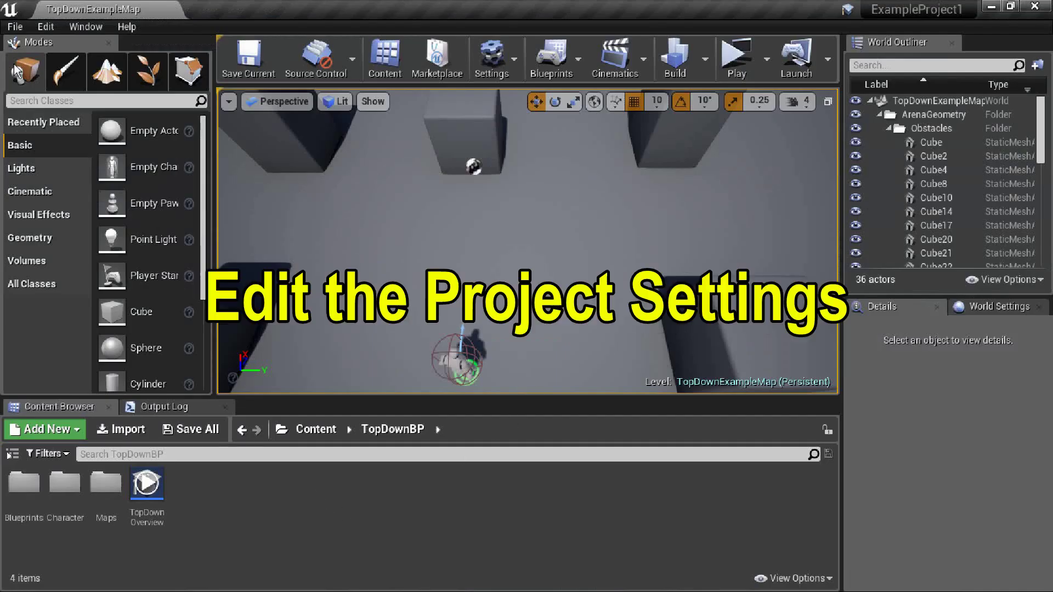
Step: Enable Allow Client Side Navigation and Should Discard Sub Level Nav Data in Navigation System settings
click(46, 27)
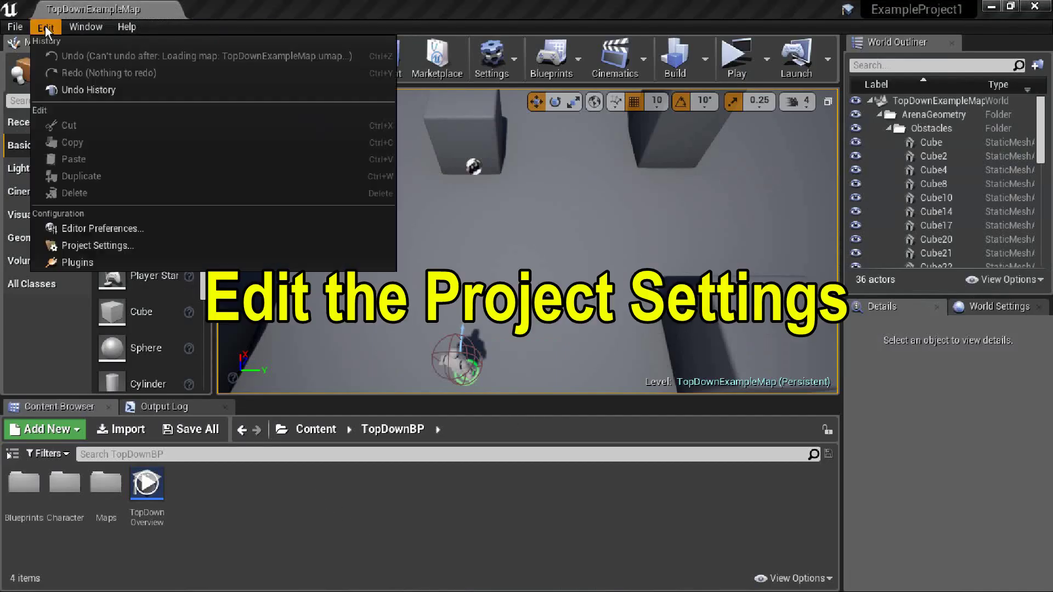
click(94, 247)
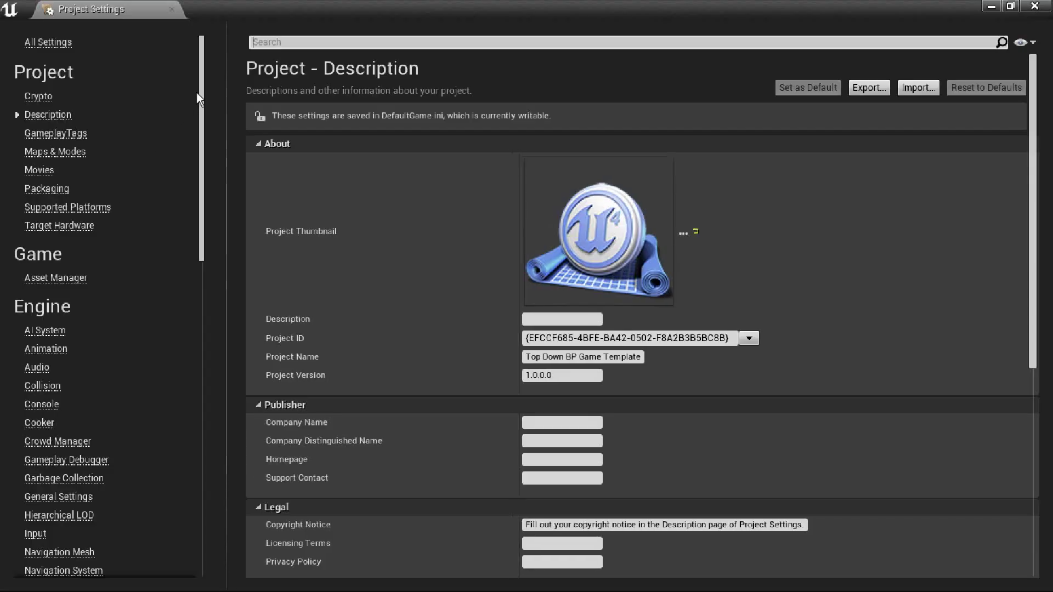
drag(200, 92, 204, 192)
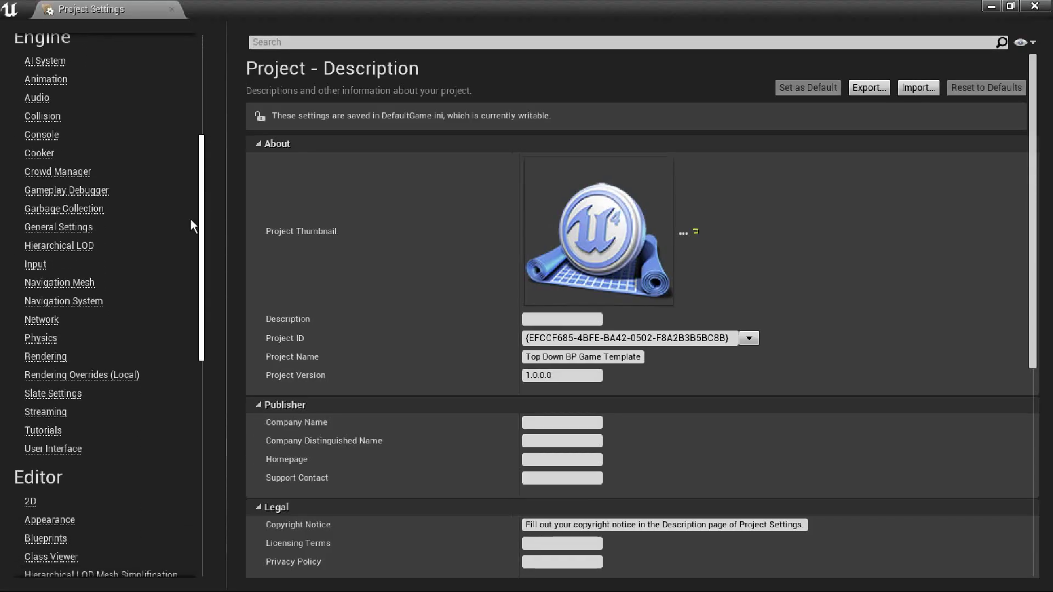
click(84, 303)
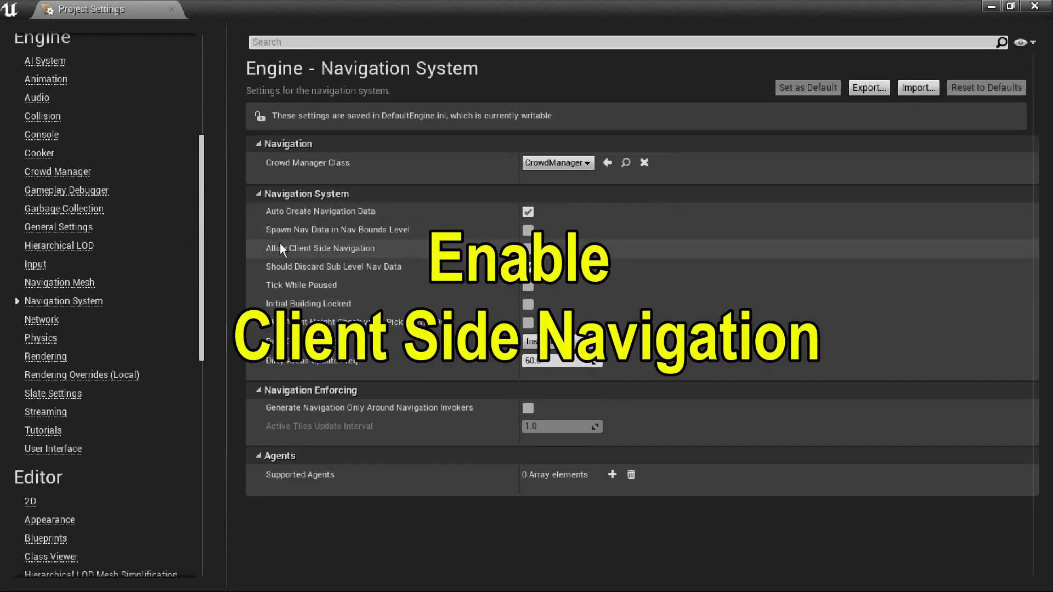
click(526, 249)
click(528, 267)
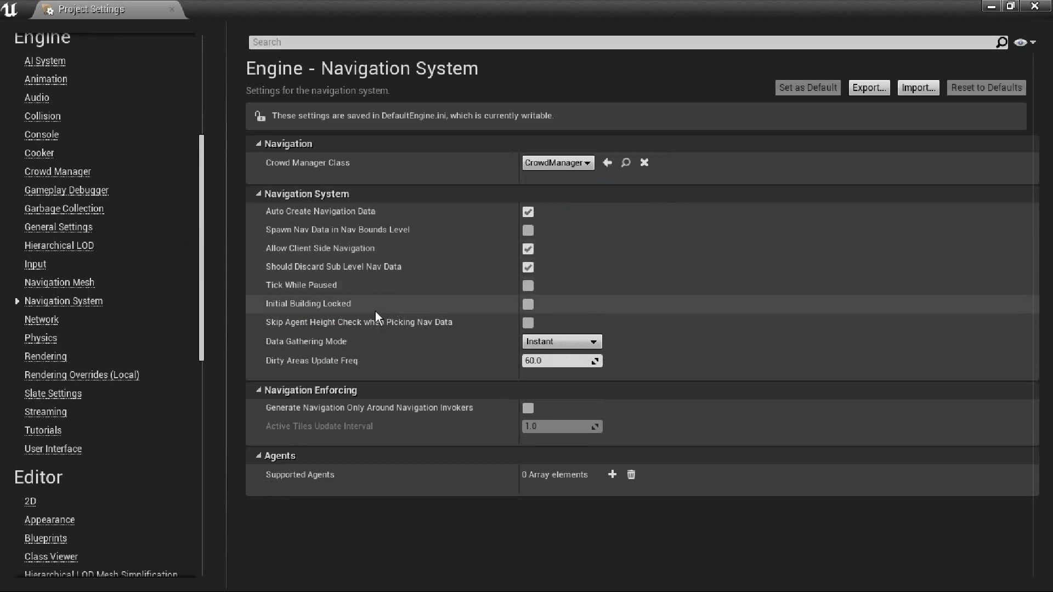
click(1043, 11)
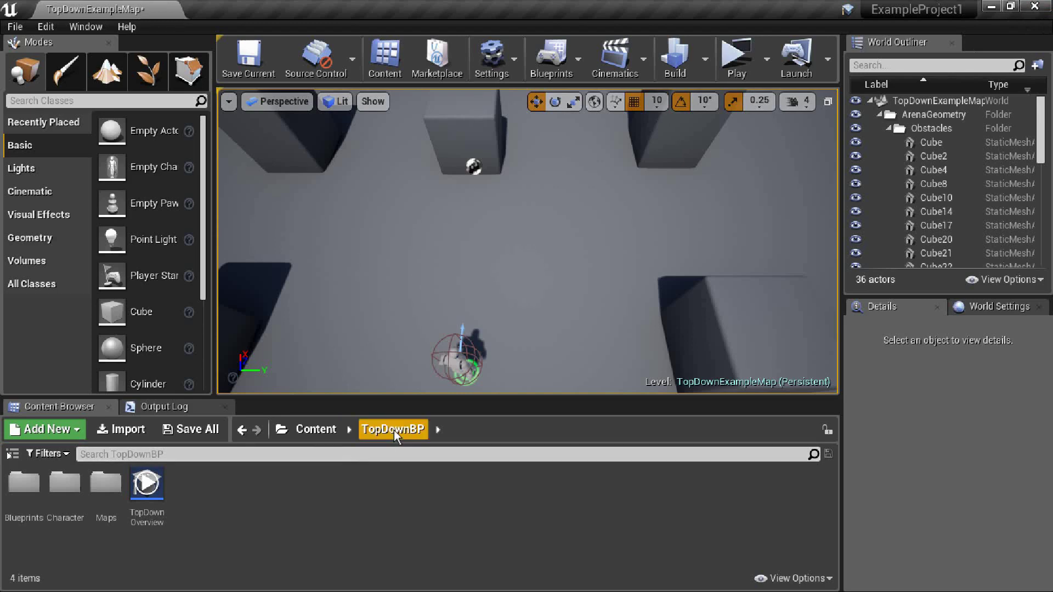
Step: Open TopDownController from the Blueprints folder, look over Move to Hit Location, then show the Event Graph
double_click(28, 487)
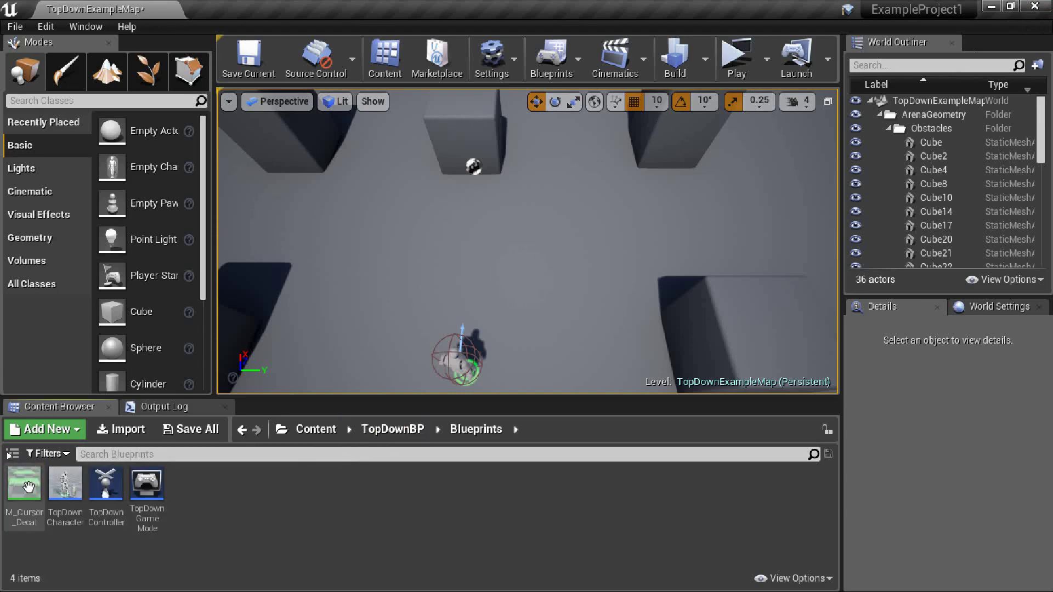
double_click(108, 487)
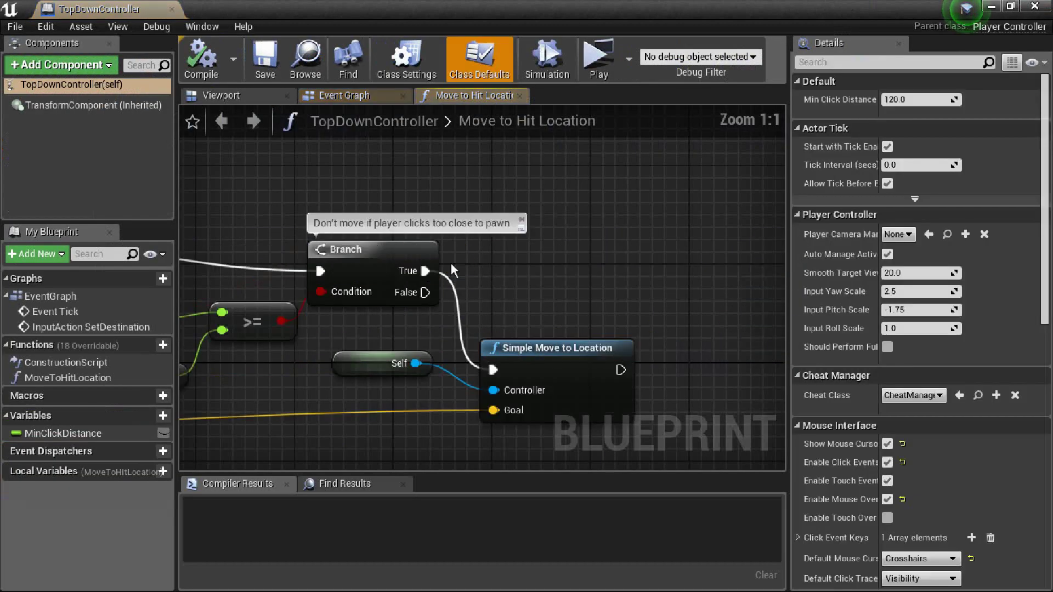
right_drag(627, 294, 615, 140)
scroll(586, 266, down, 7)
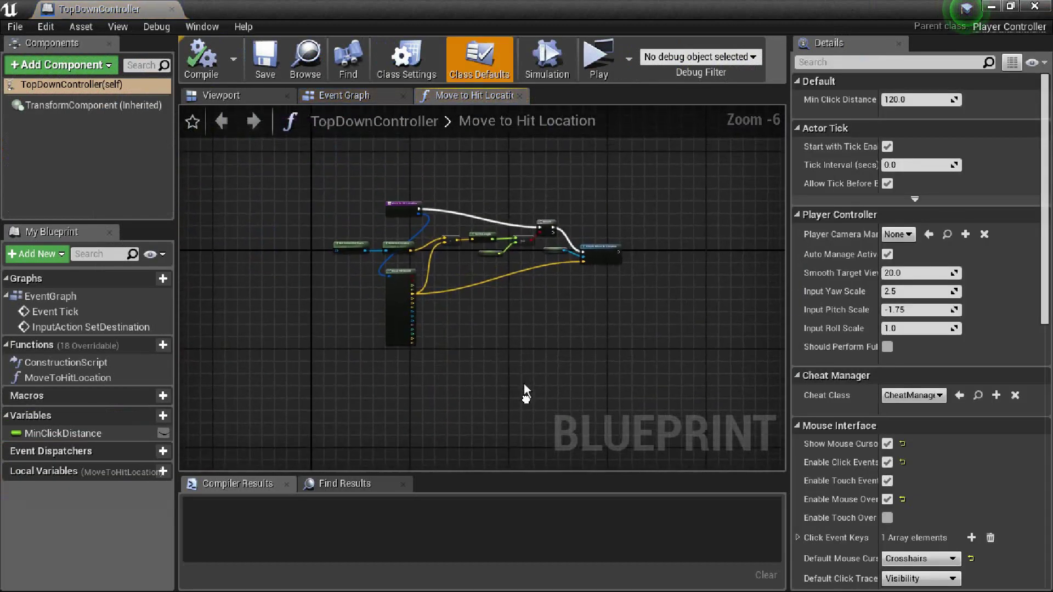
right_drag(586, 267, 484, 308)
right_click(531, 314)
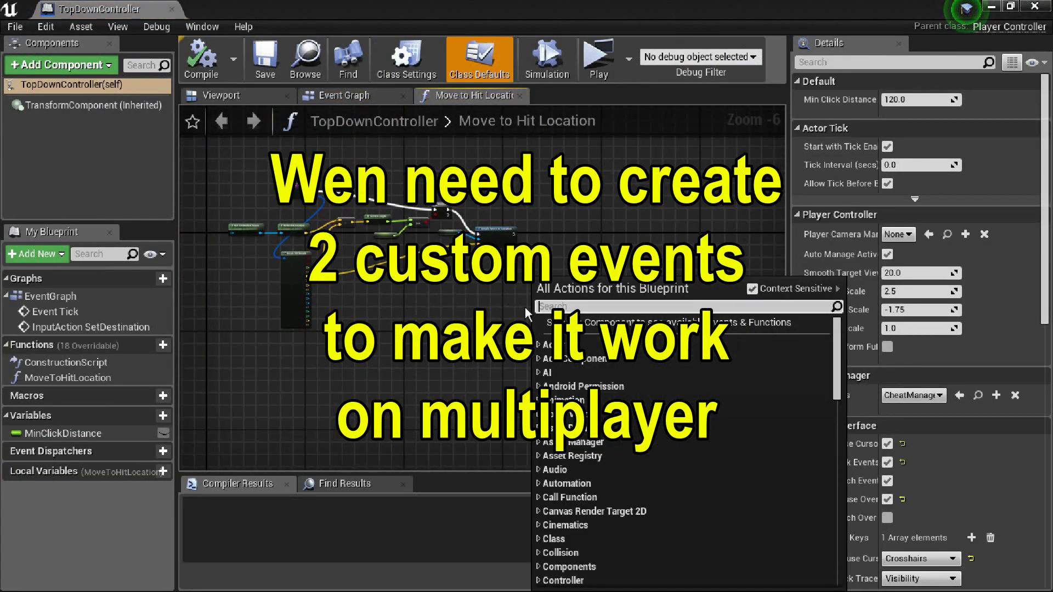
key(Escape)
click(401, 95)
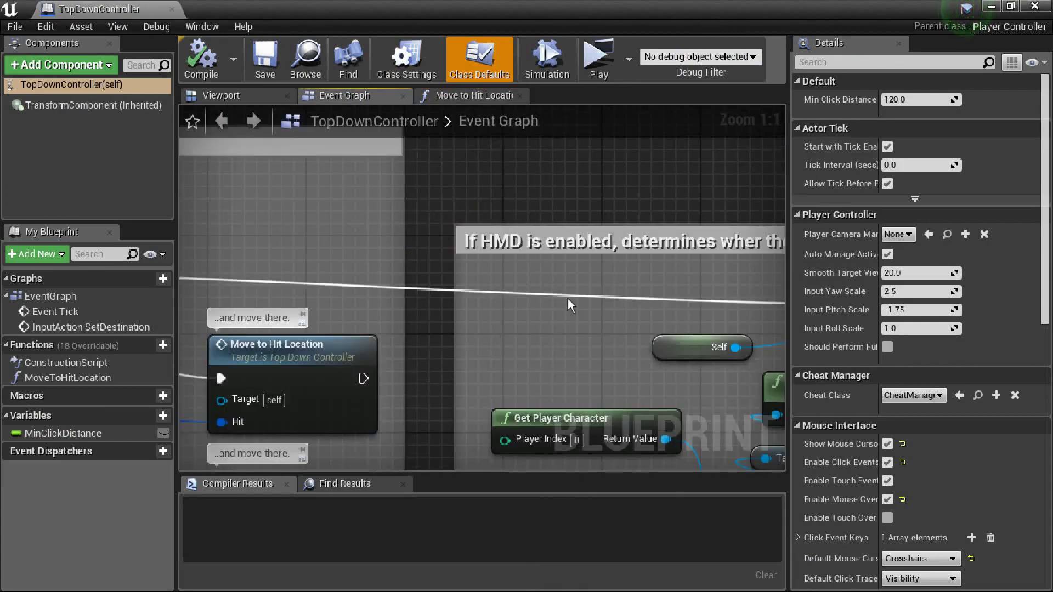
Step: Add a Custom Event node to the Event Graph and name it MoveOnServer
scroll(568, 298, down, 8)
right_drag(574, 306, 571, 224)
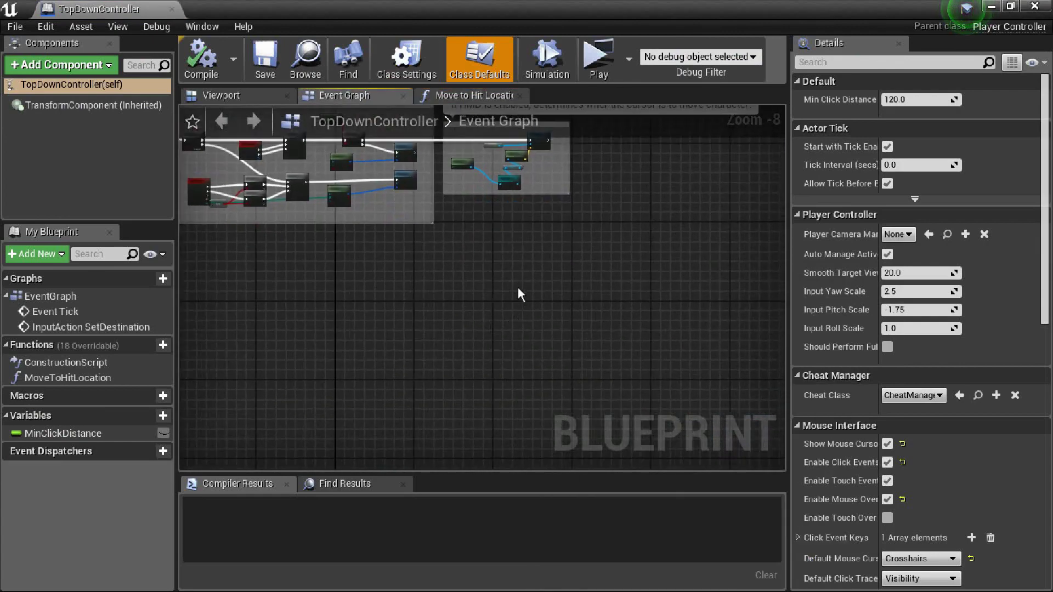
right_click(517, 287)
text(custom)
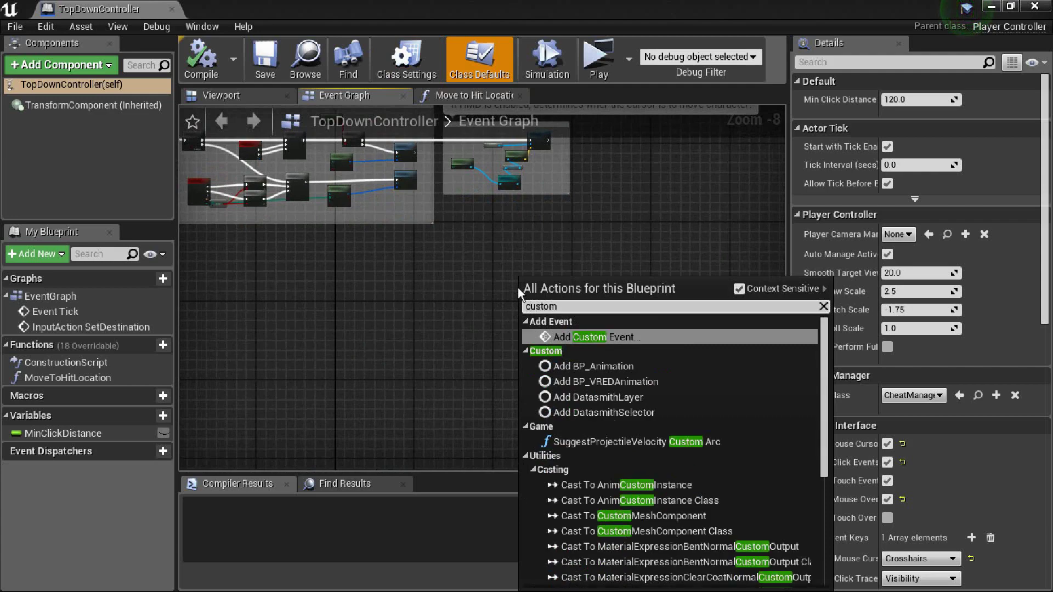
click(621, 337)
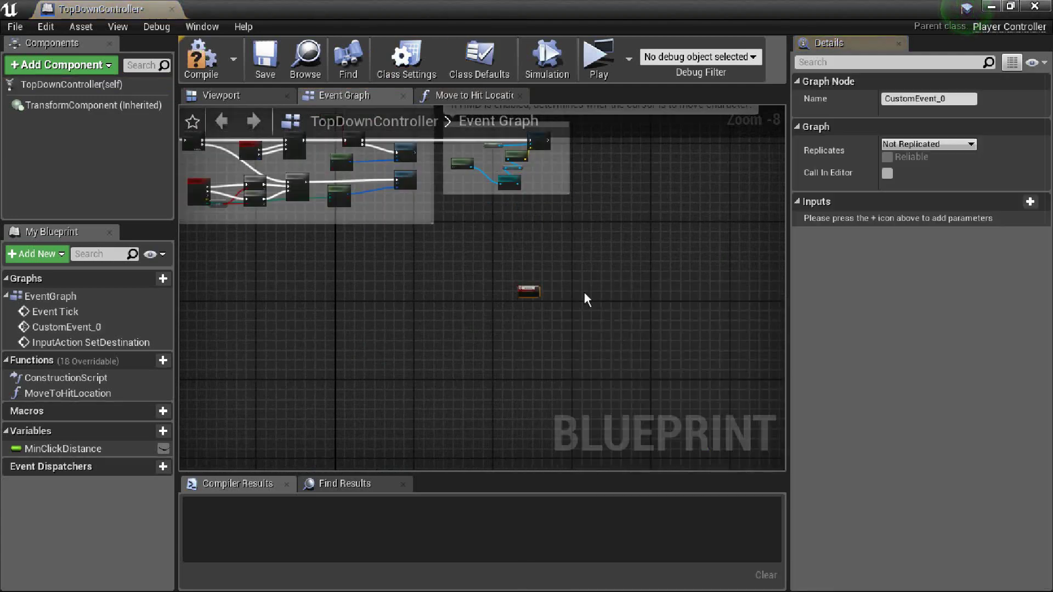
scroll(547, 307, up, 4)
scroll(541, 300, up, 4)
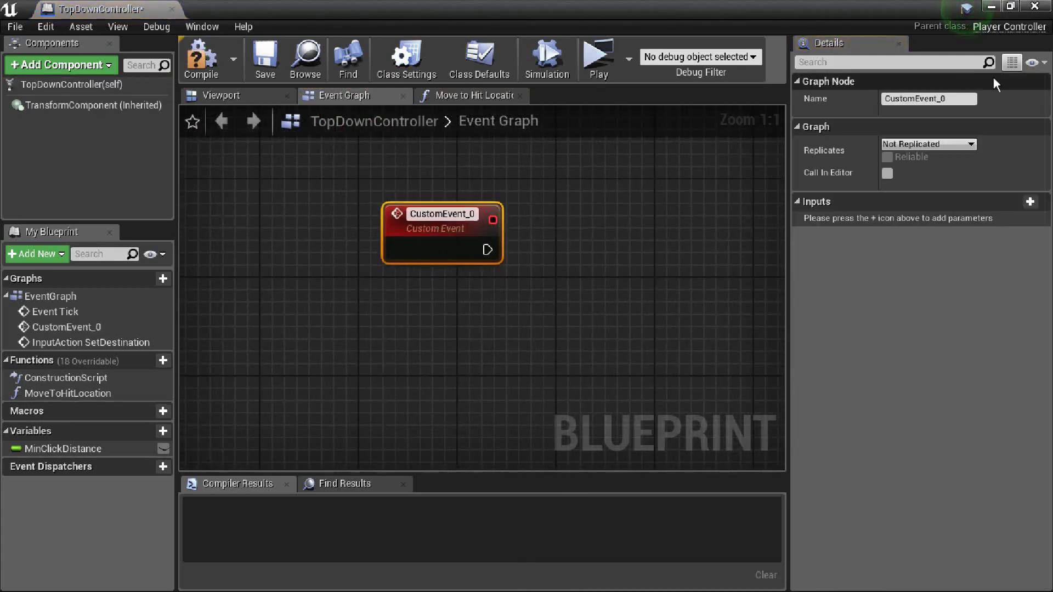
click(929, 99)
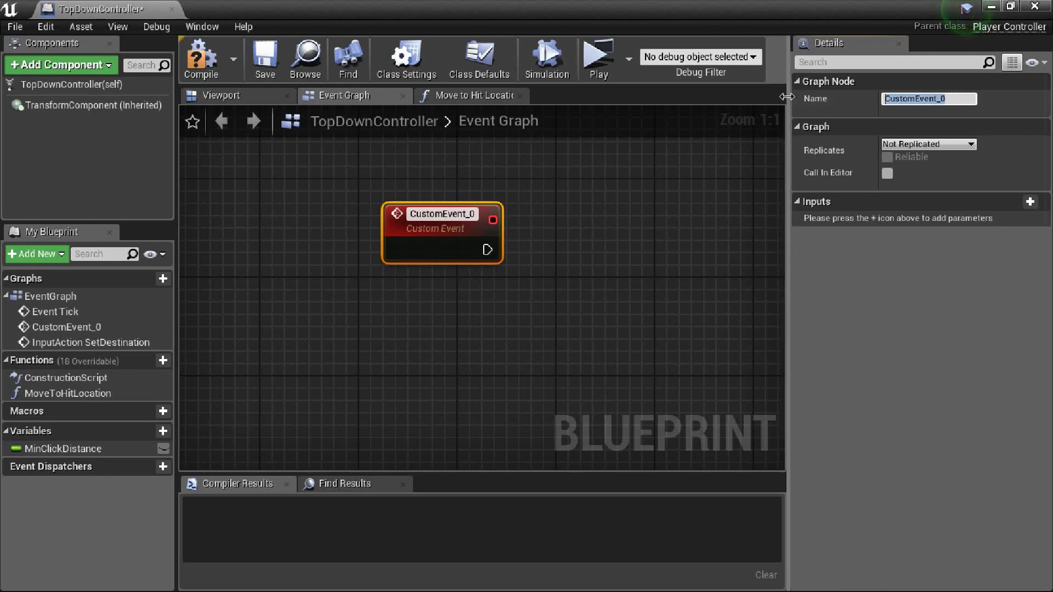
text(MoveOnSe)
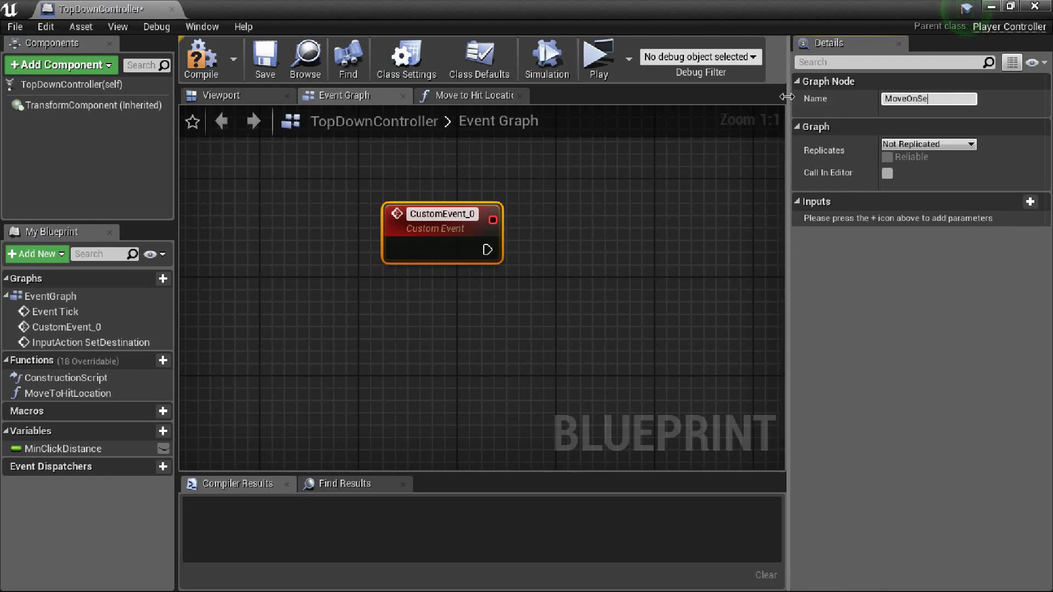
text(rver)
key(Return)
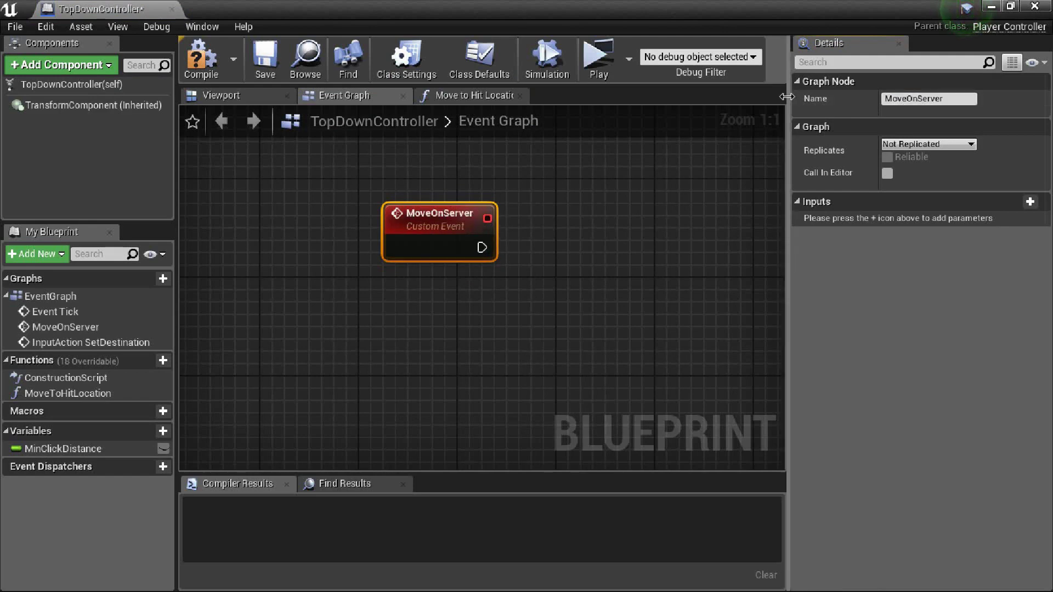
Step: Add another Custom Event below MoveOnServer and rename it MoveOnClient
right_click(456, 387)
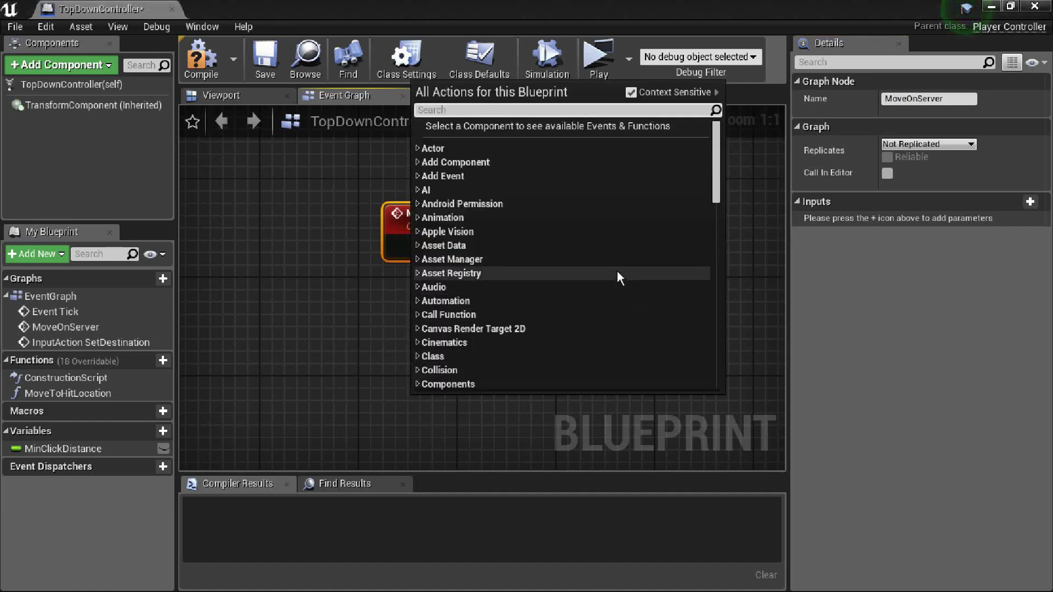
scroll(617, 271, down, 10)
scroll(617, 271, down, 10)
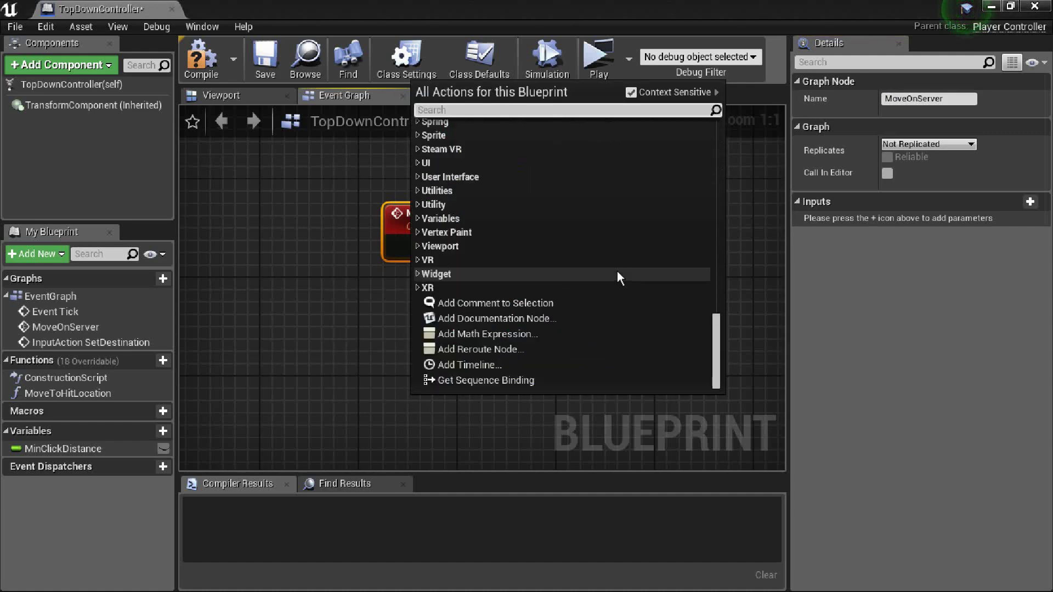
text(cust)
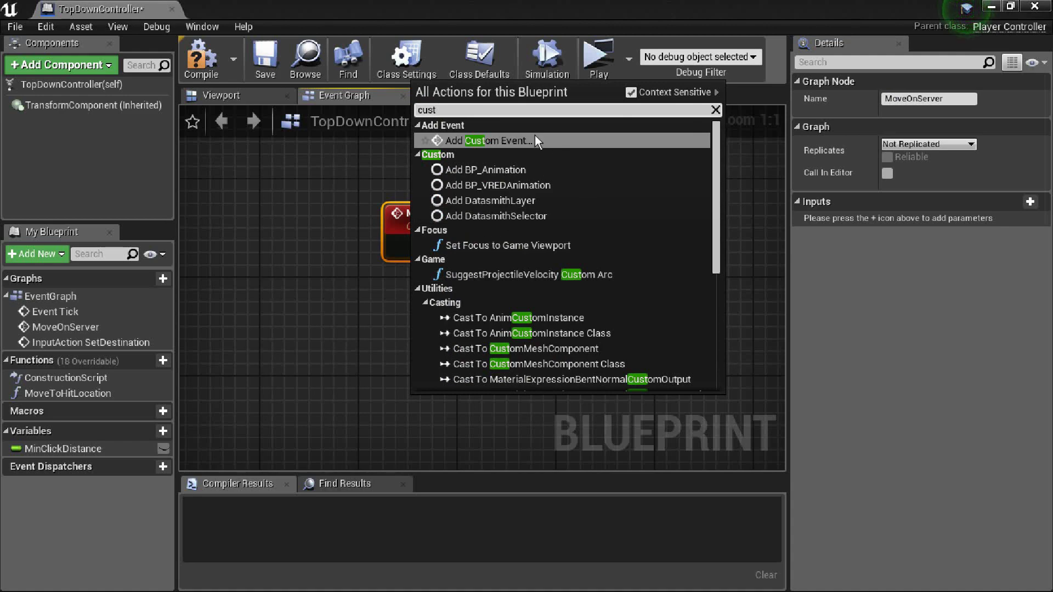
click(534, 138)
click(960, 102)
click(960, 101)
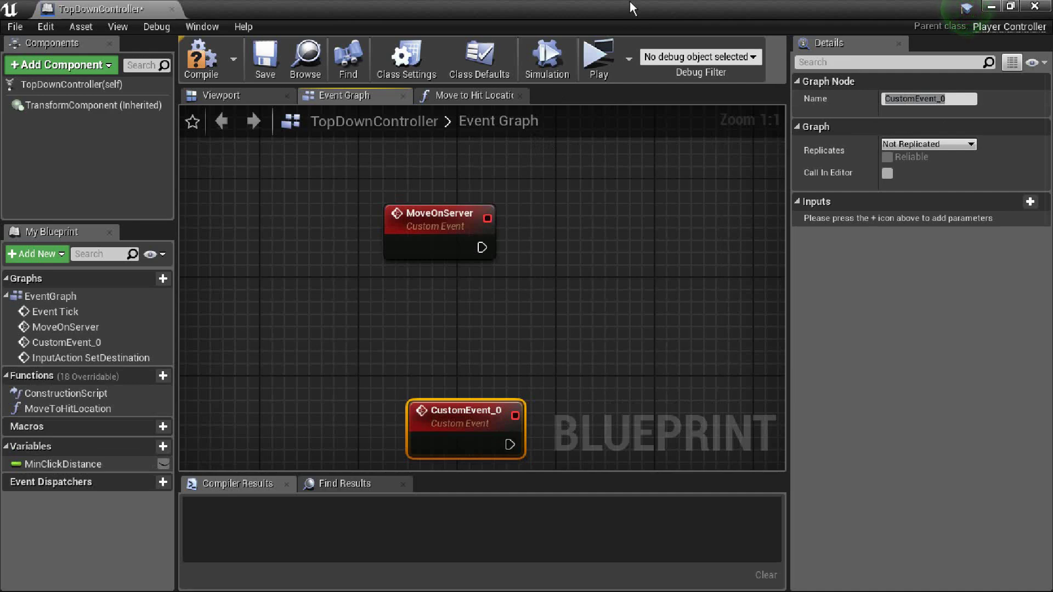
click(955, 102)
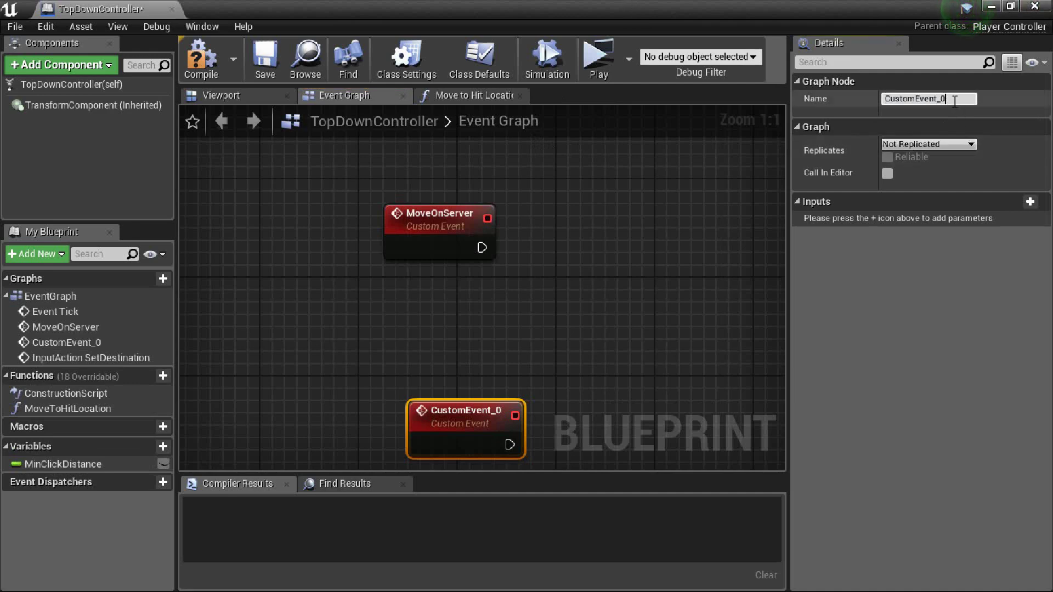
key(BackSpace)
key(BackSpace)
key(BackSpace)
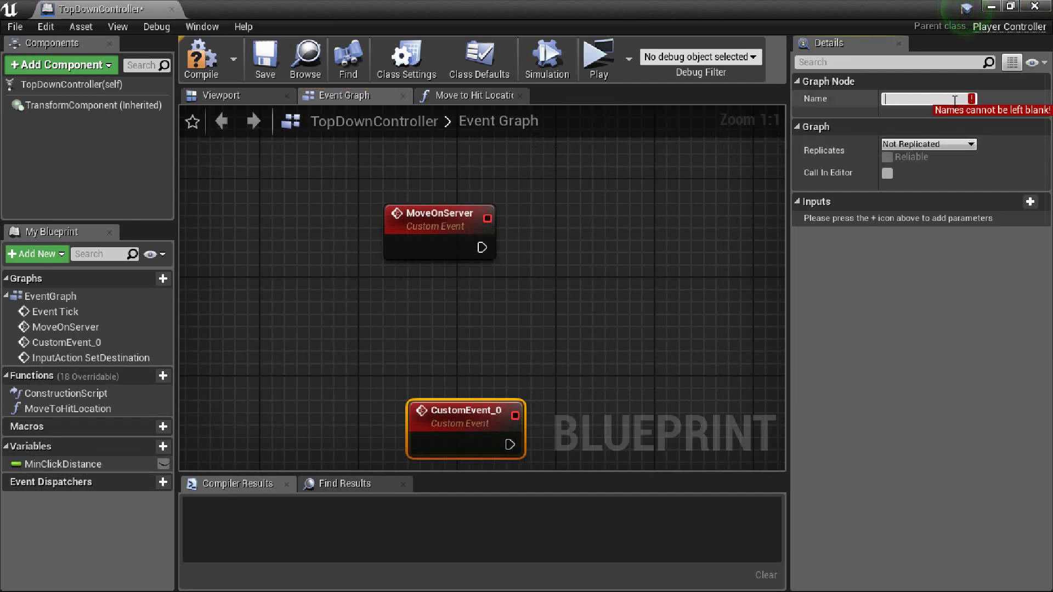
text(MoveOnClient)
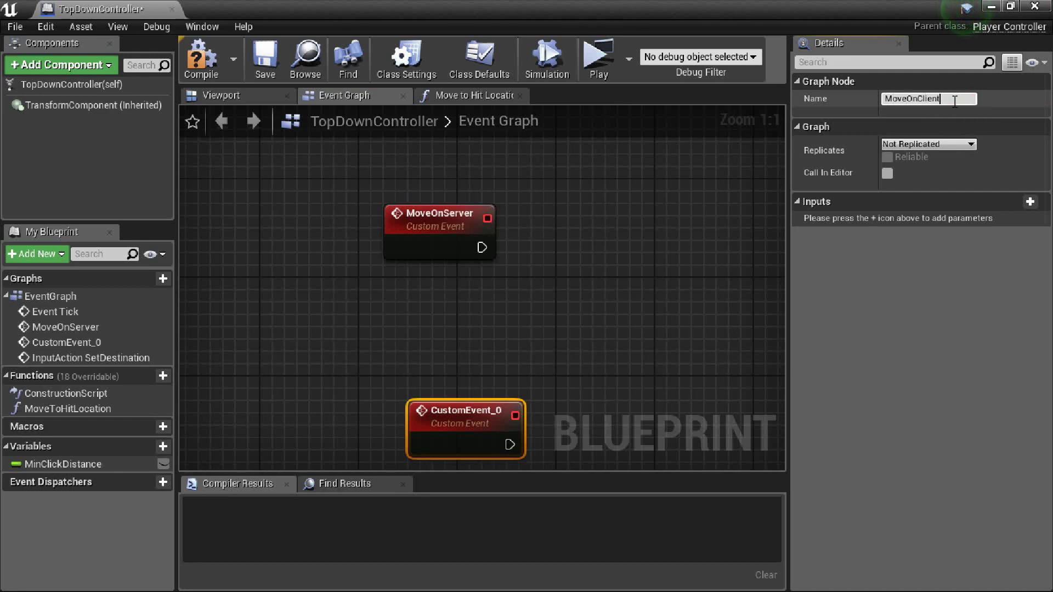
key(Return)
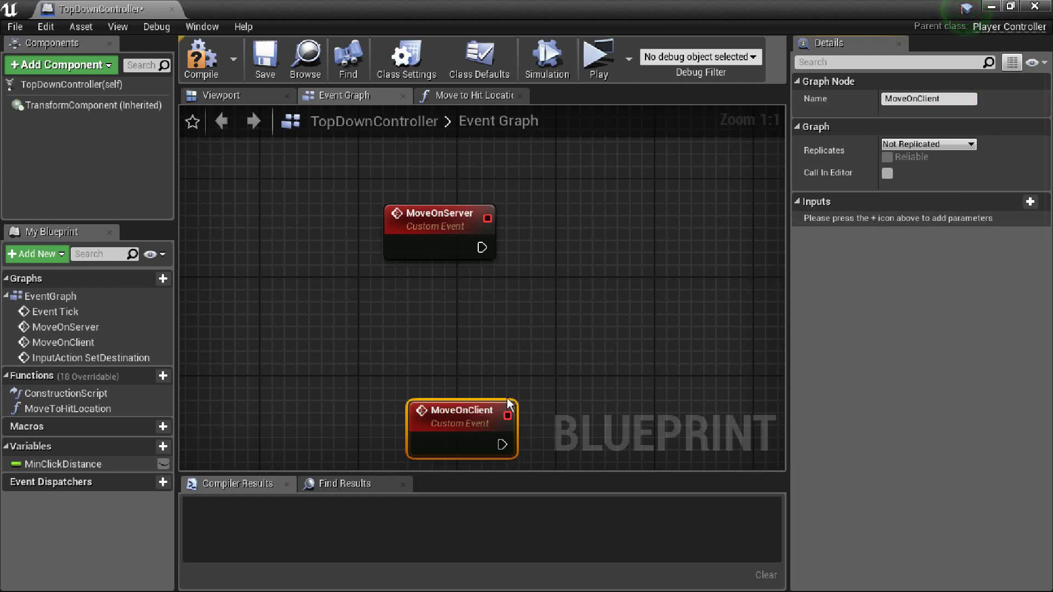
Step: Have MoveOnClient run Simple Move to Location, wiring its Controller and Goal pins to the event
scroll(600, 373, down, 1)
right_drag(600, 373, 448, 325)
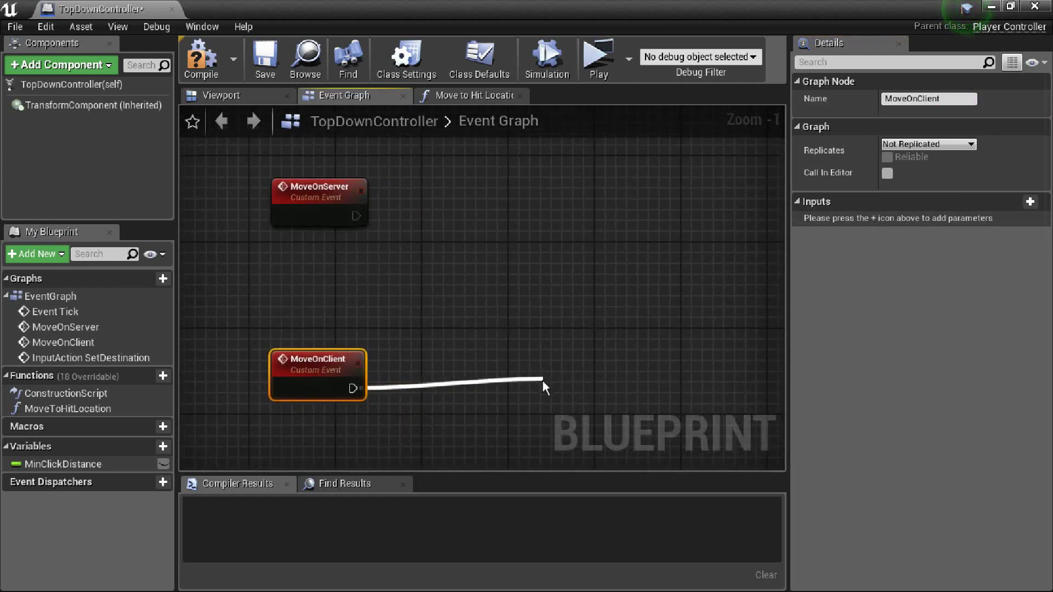
drag(351, 388, 544, 383)
text(simple)
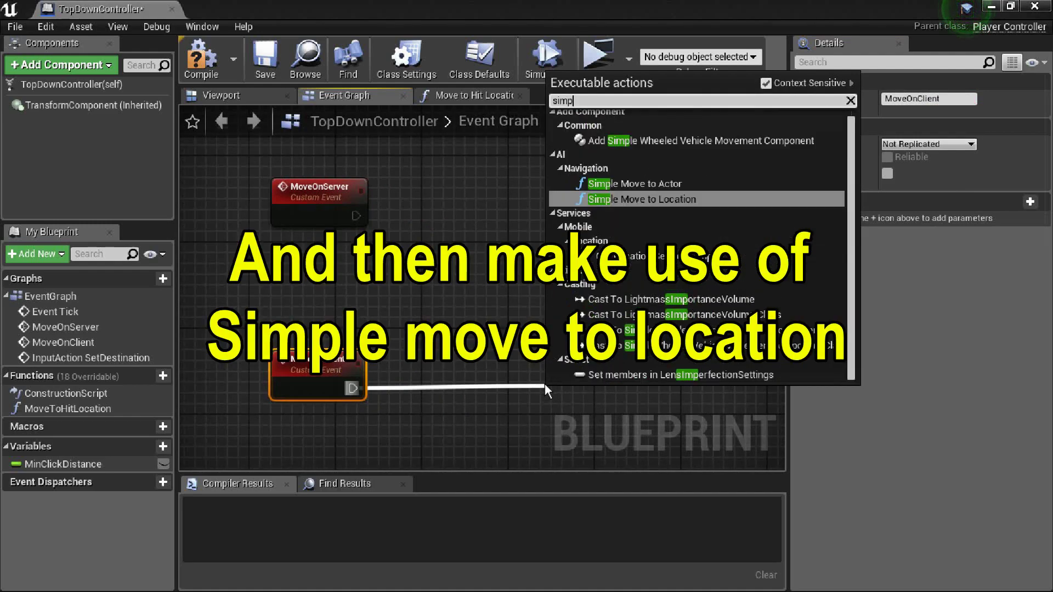
click(663, 203)
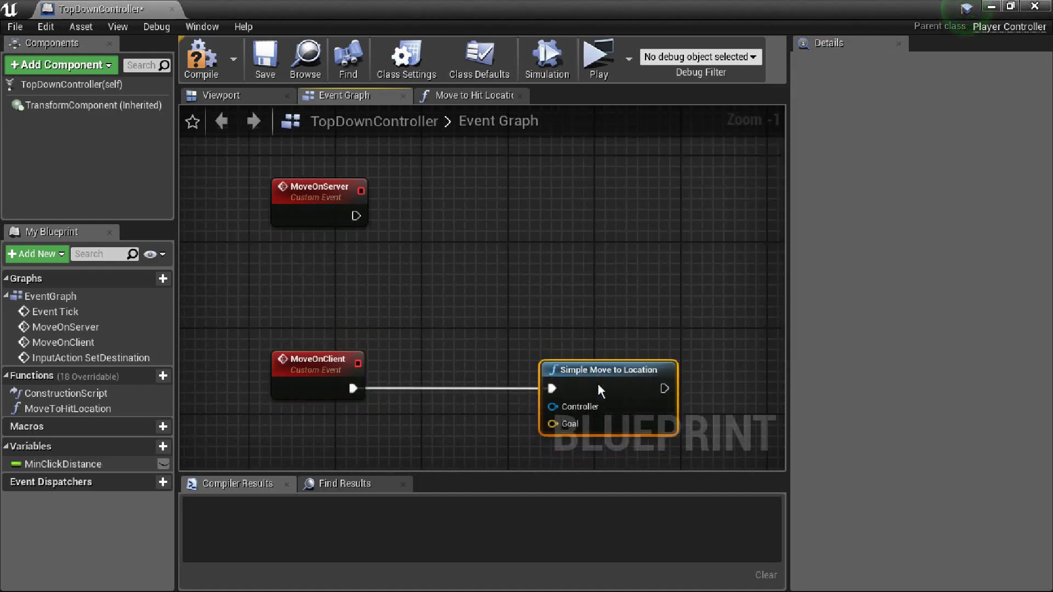
right_drag(428, 440, 502, 353)
drag(625, 319, 380, 292)
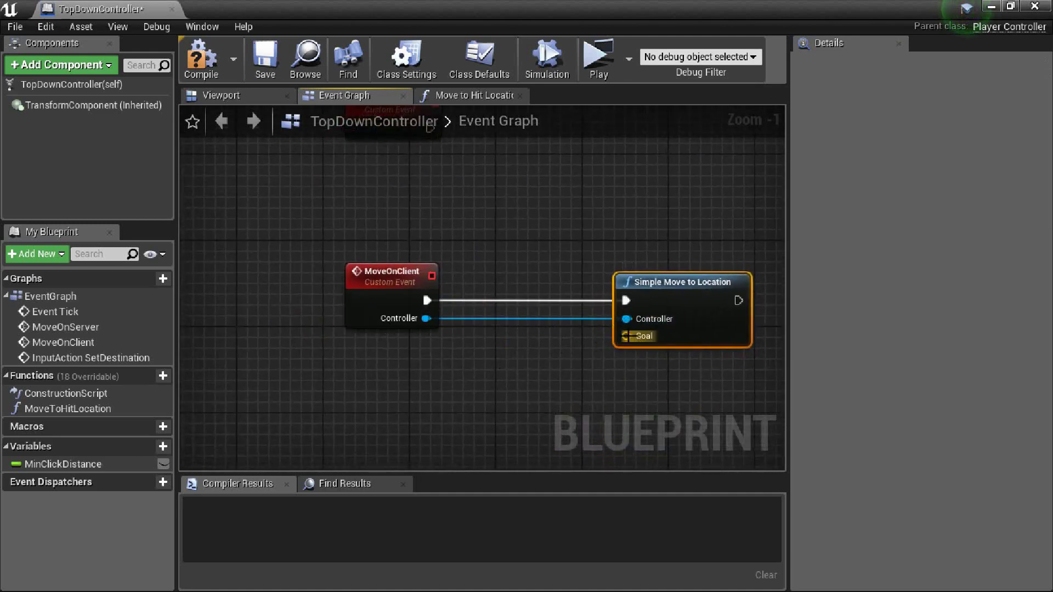
drag(625, 335, 379, 304)
Step: Copy the Simple Move to Location node for reuse above
right_drag(456, 367, 309, 451)
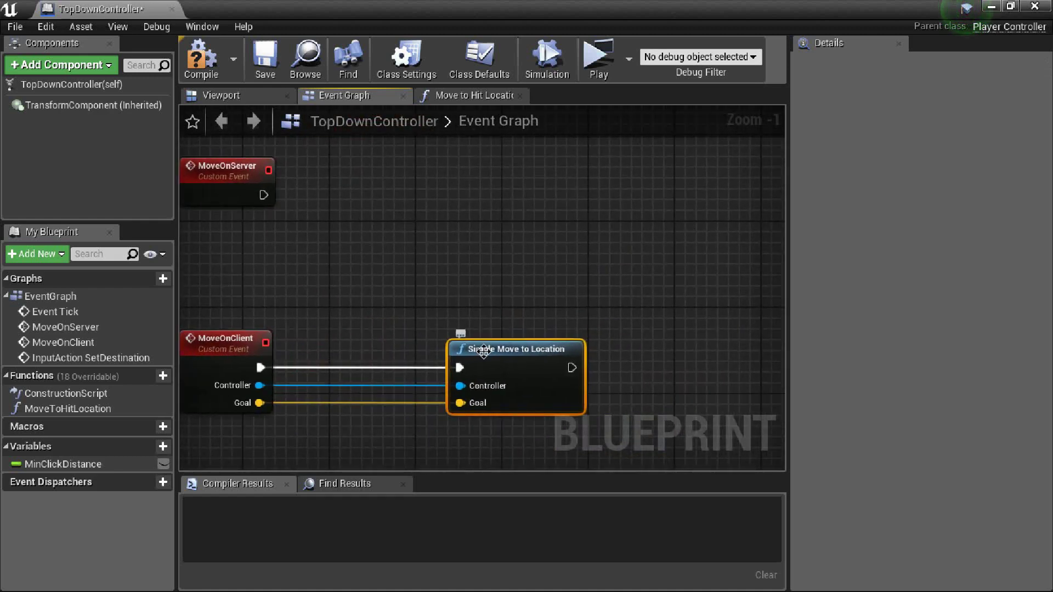
key(ctrl+c)
click(399, 192)
Step: Paste a Simple Move to Location copy and wire MoveOnServer's exec, Controller and Goal into it
key(ctrl+v)
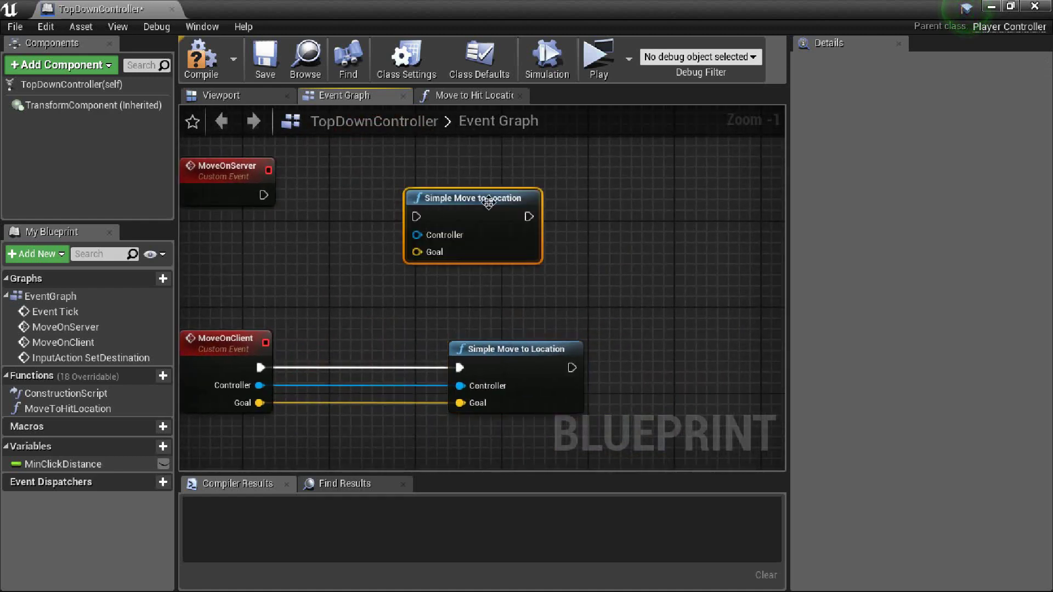
drag(474, 186, 464, 174)
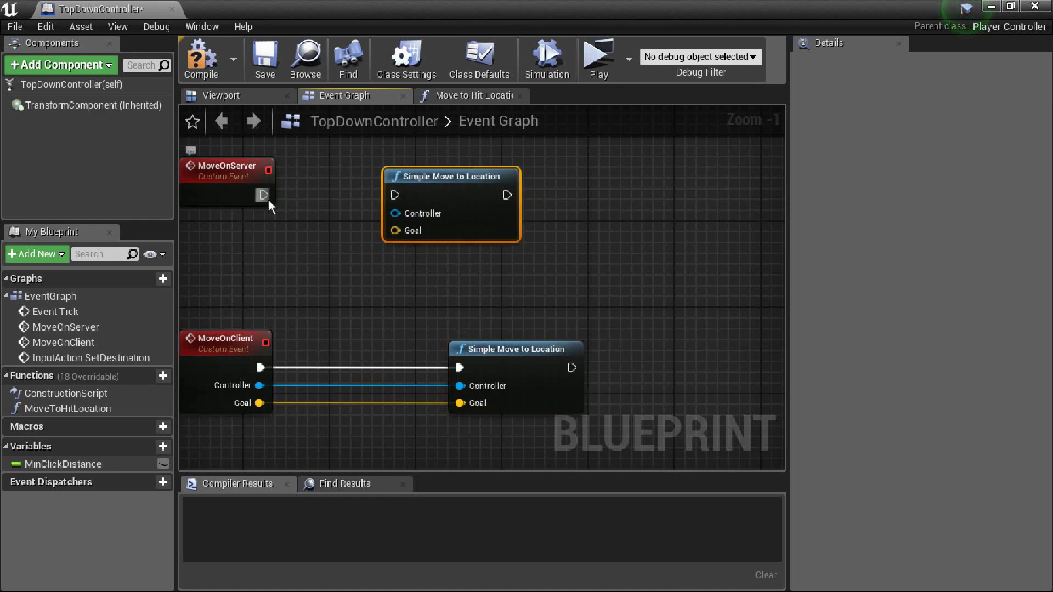
drag(268, 199, 395, 196)
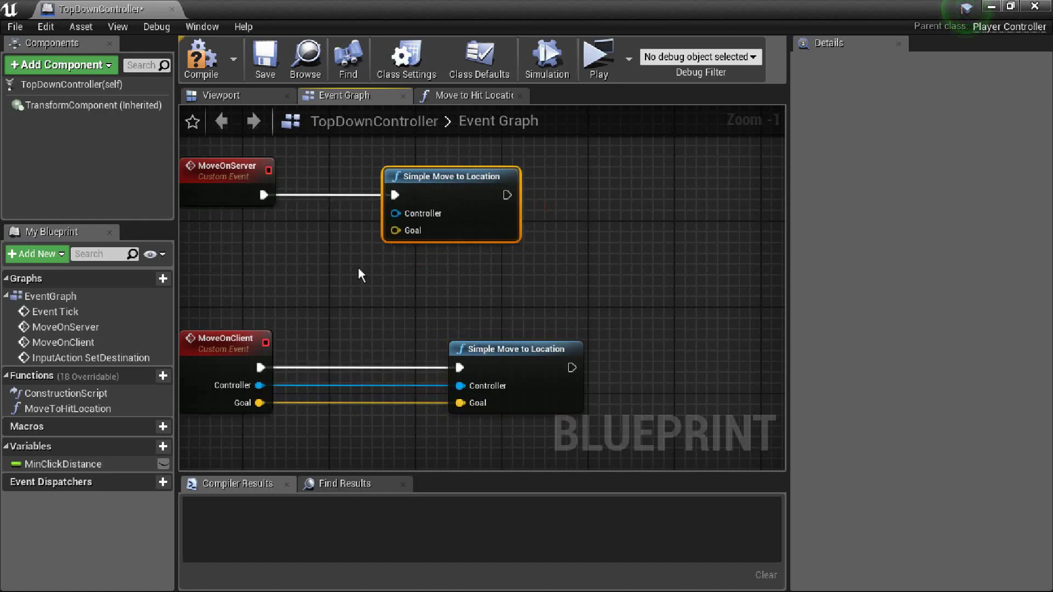
right_drag(357, 267, 432, 298)
mouse_move(491, 231)
mouse_down()
mouse_move(358, 244)
mouse_move(321, 203)
mouse_up()
drag(492, 248, 305, 219)
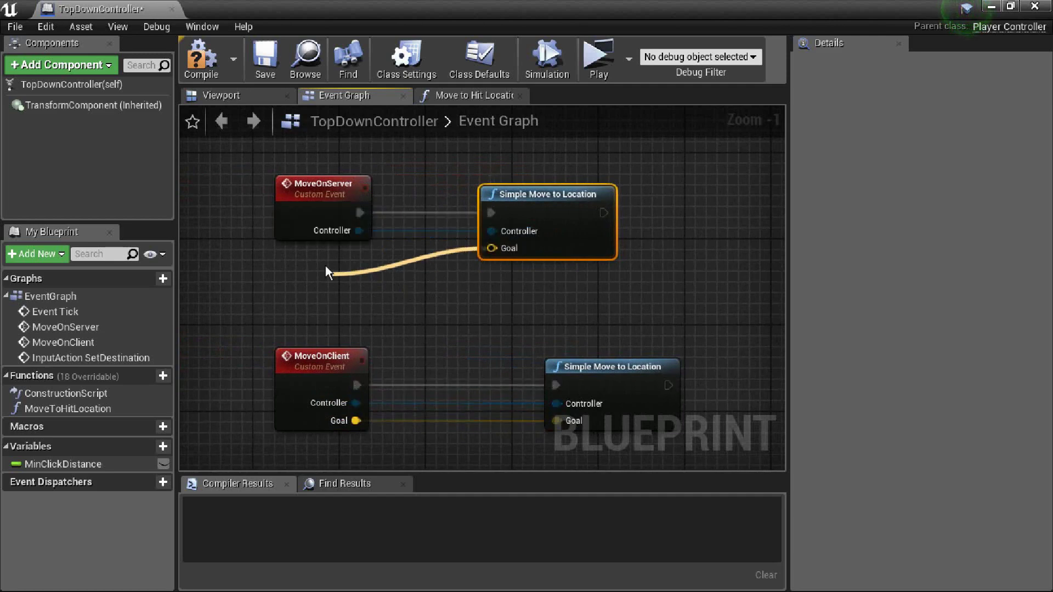
Step: Call Move on Client after the server move, passing MoveOnServer's Controller and Goal
right_drag(618, 220, 479, 242)
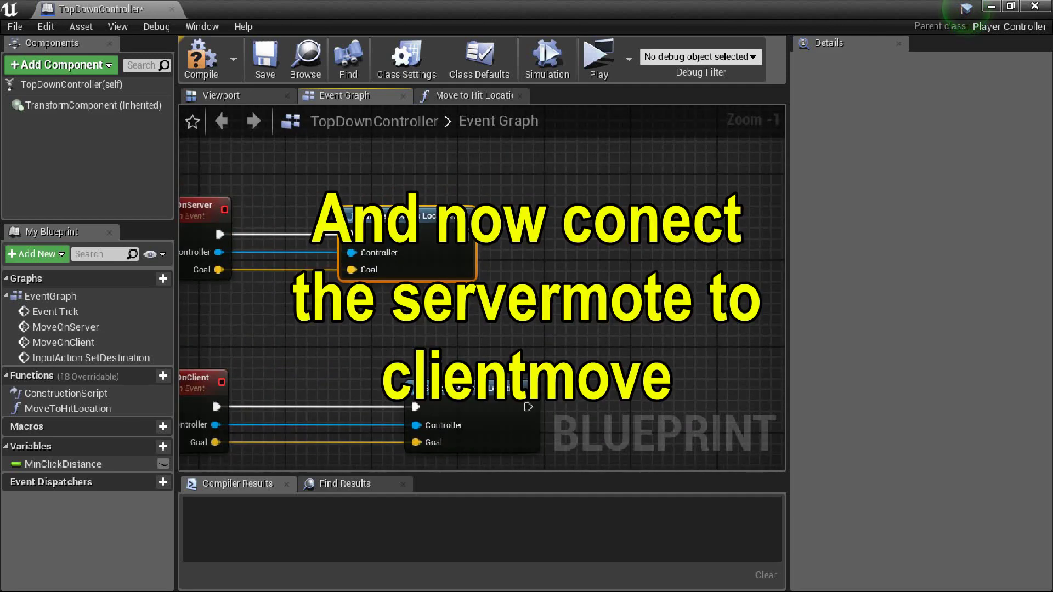
drag(538, 238, 563, 238)
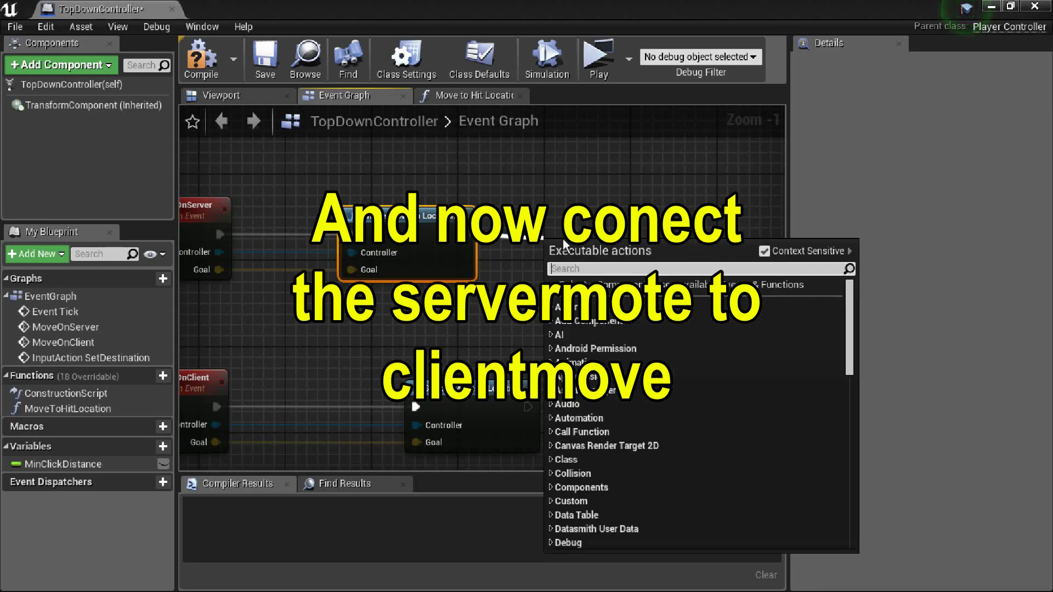
text(move)
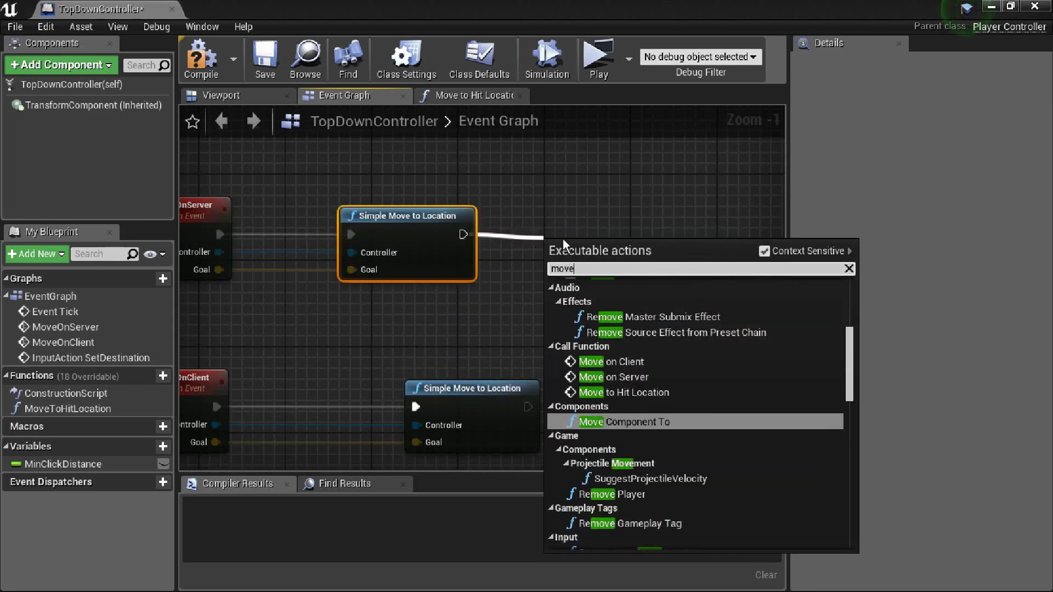
text(on)
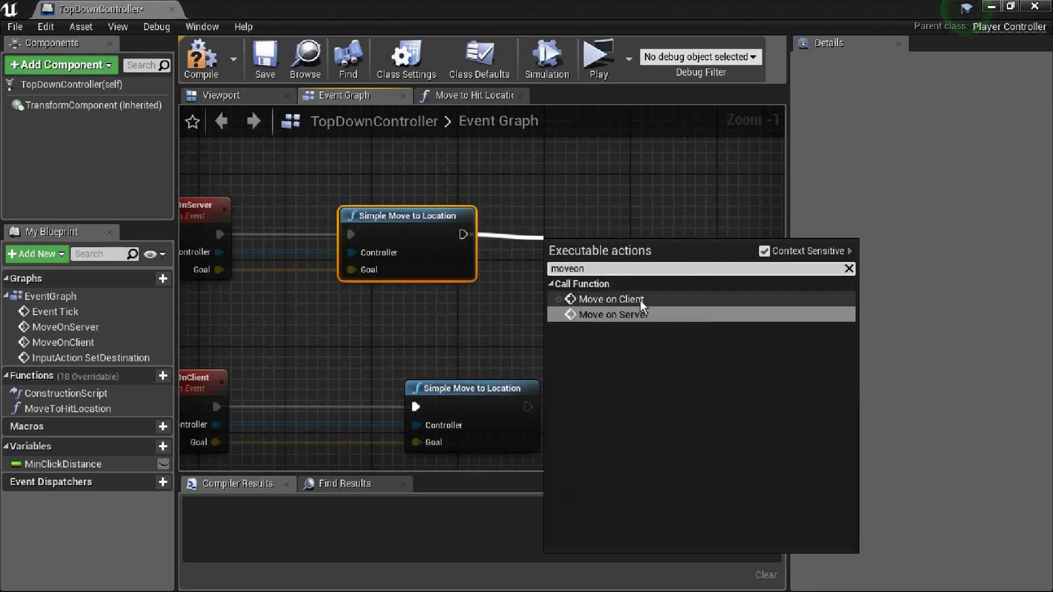
click(640, 301)
right_drag(508, 304, 566, 244)
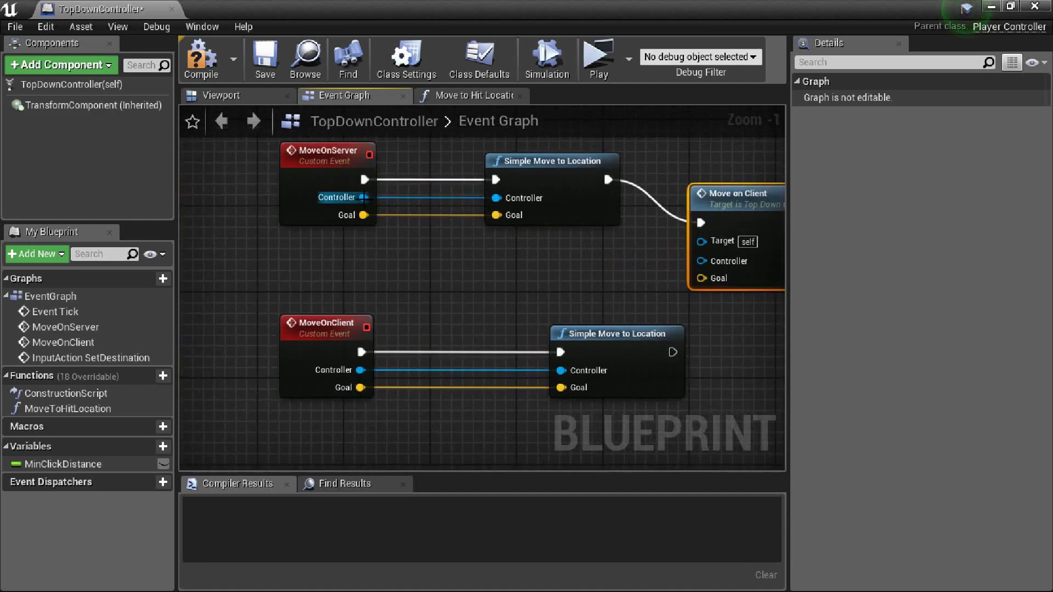
drag(363, 198, 703, 262)
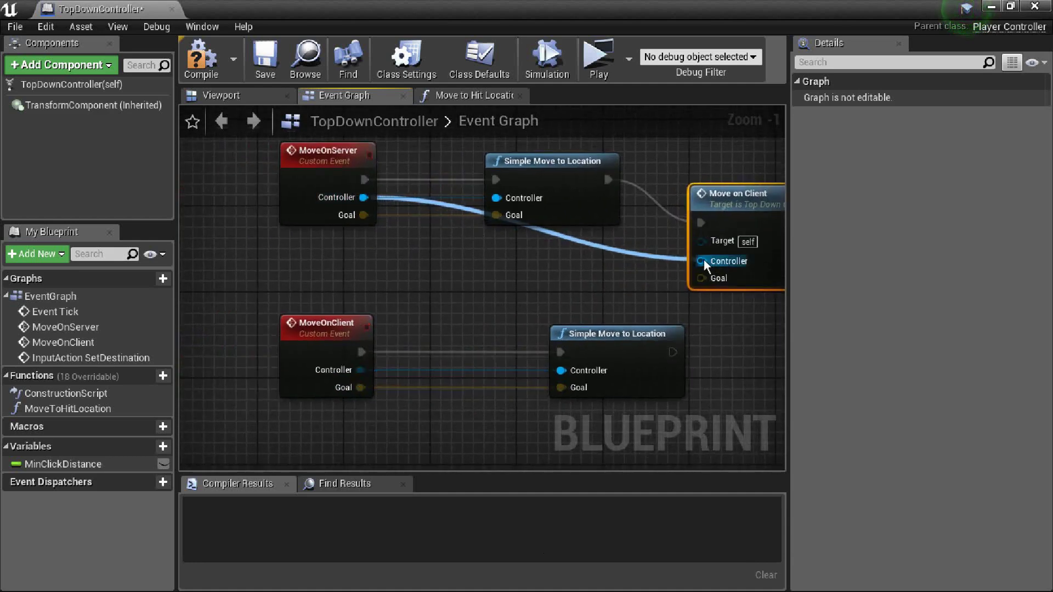
drag(363, 215, 700, 279)
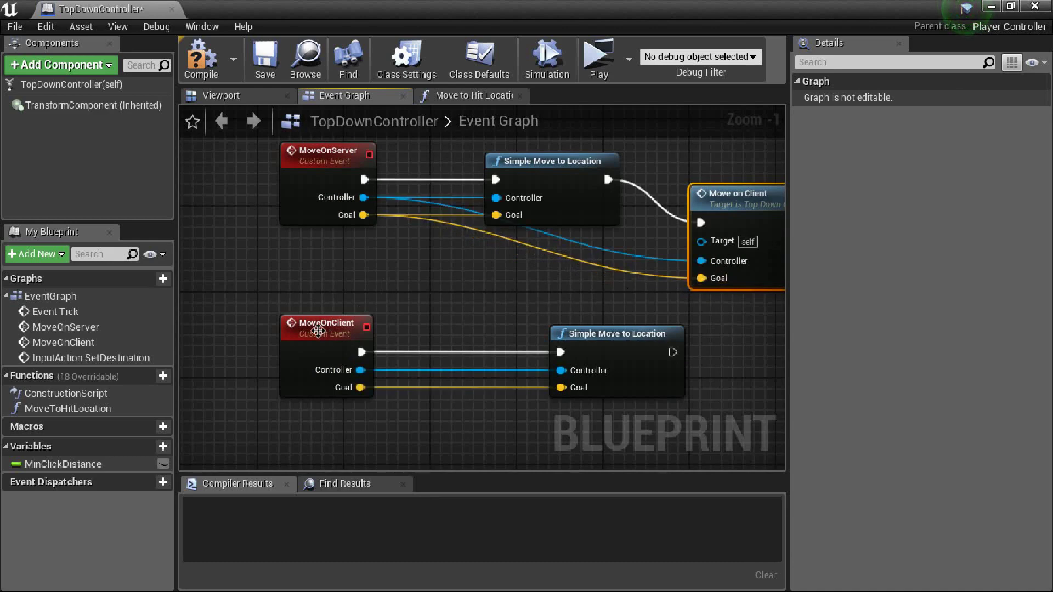
click(318, 330)
Step: Set MoveOnClient to Run on owning Client and MoveOnServer to Run on Server, then align the lower move node
click(917, 145)
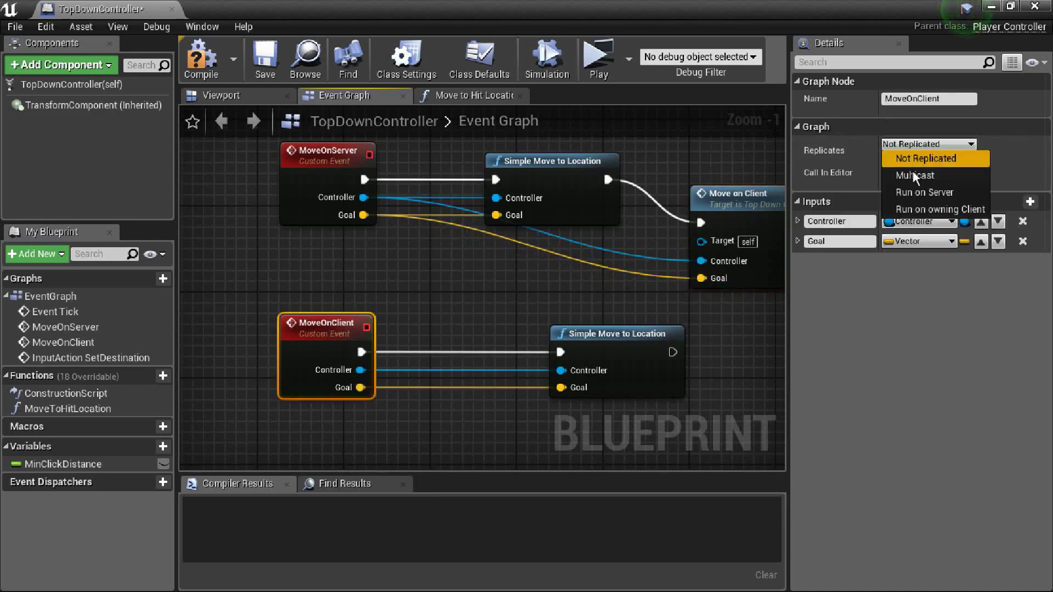
click(940, 208)
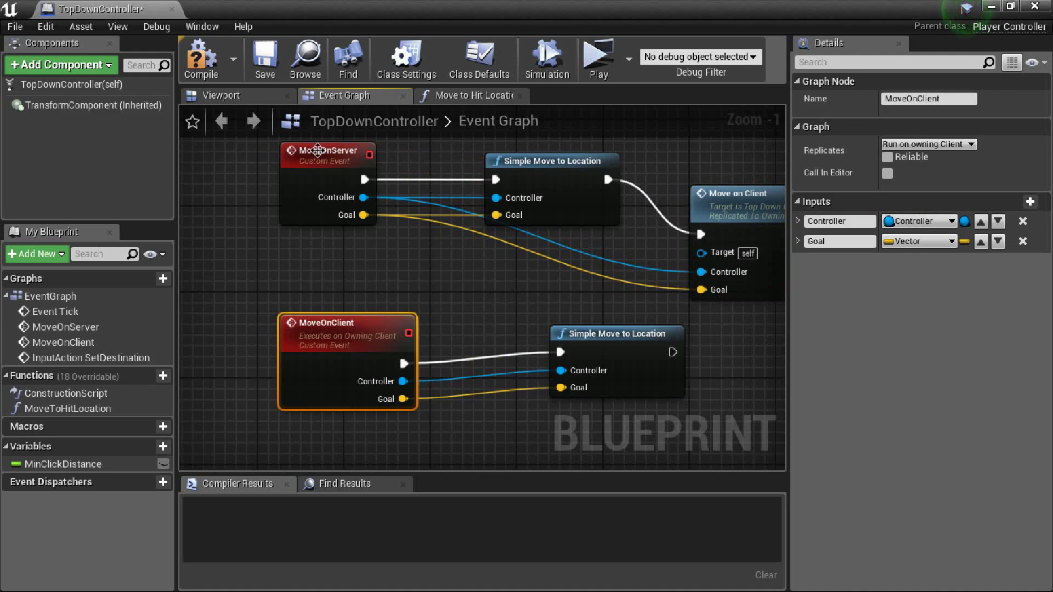
click(317, 149)
click(919, 145)
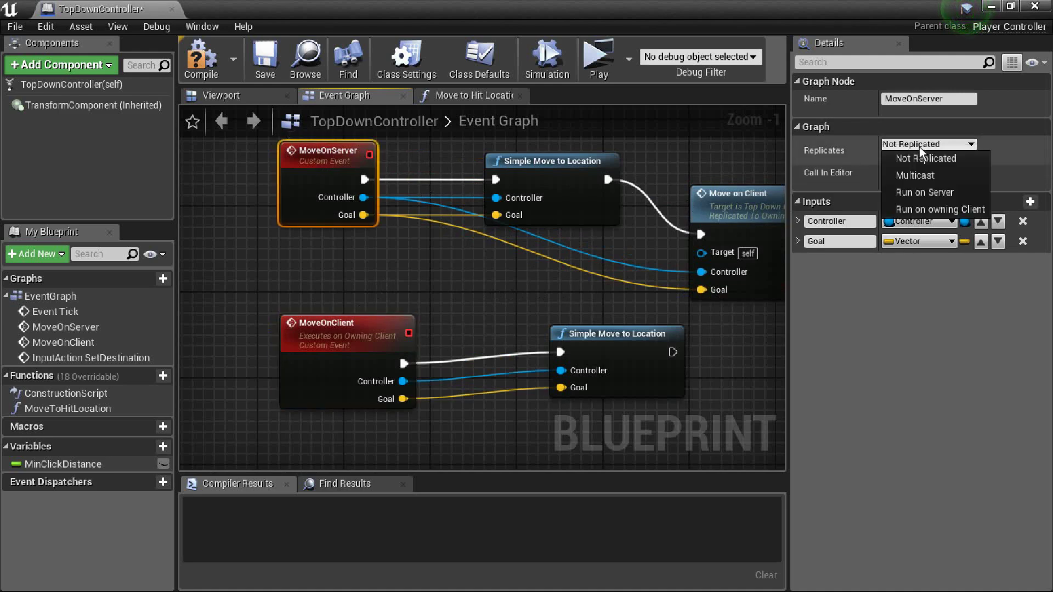
click(927, 193)
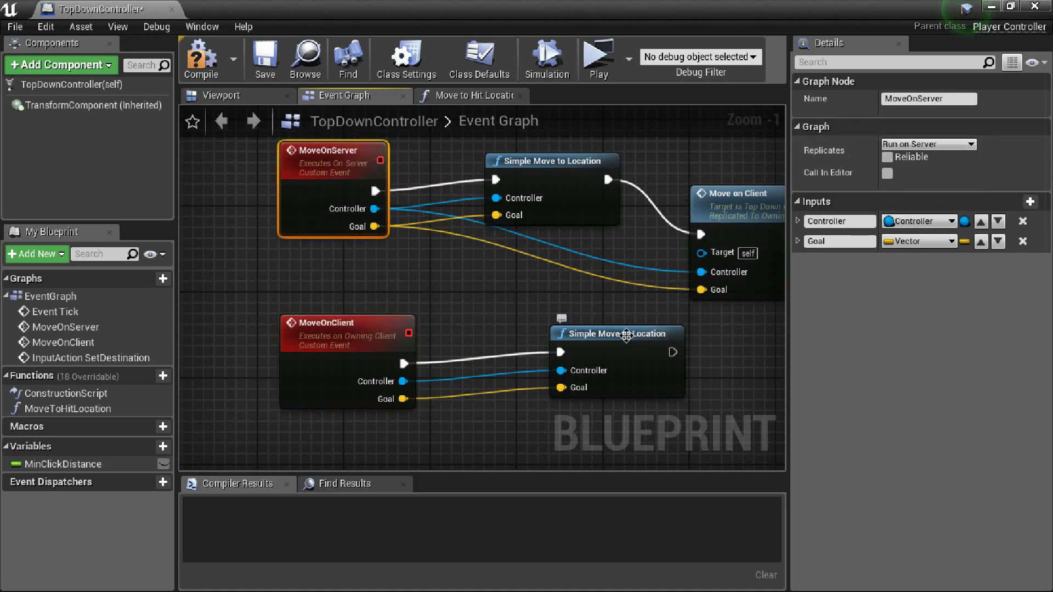
drag(626, 336, 578, 343)
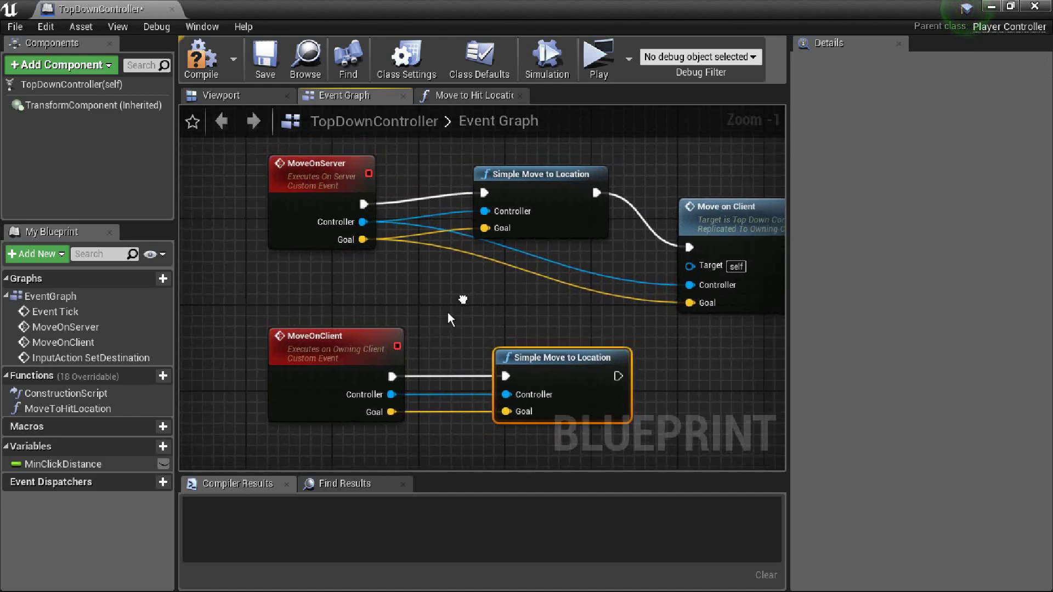
scroll(447, 312, down, 3)
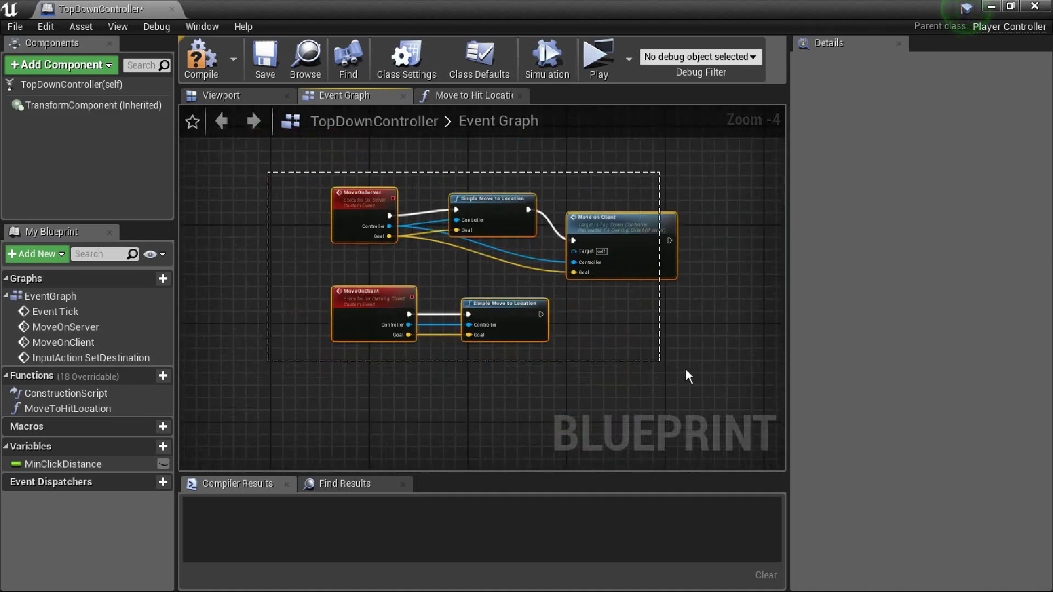
Step: Wrap the five replicated-movement nodes in a comment titled Replicated Movement
drag(269, 176, 686, 368)
right_click(640, 234)
mouse_move(678, 459)
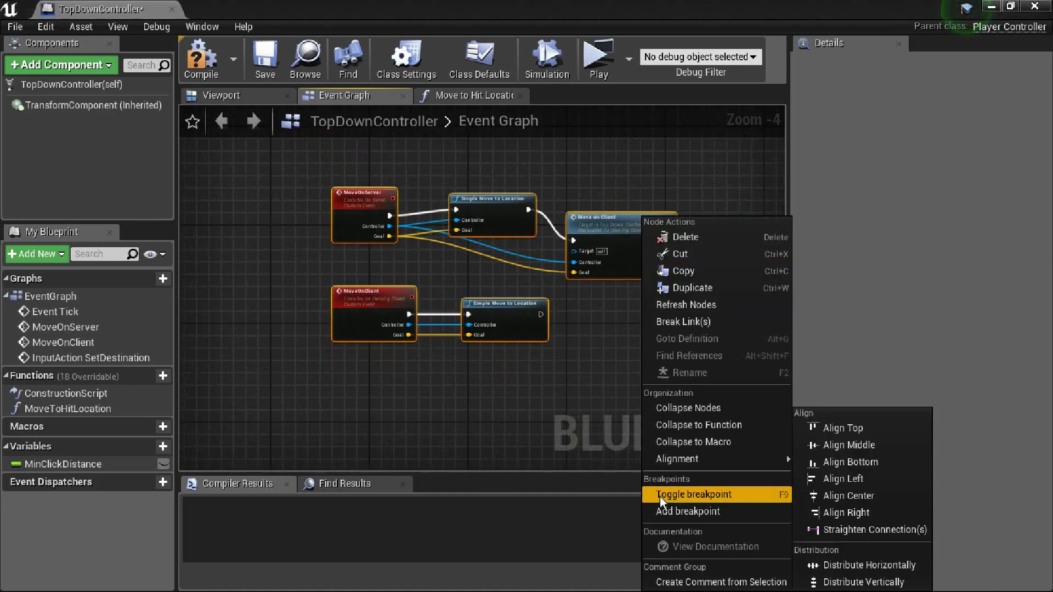
click(688, 583)
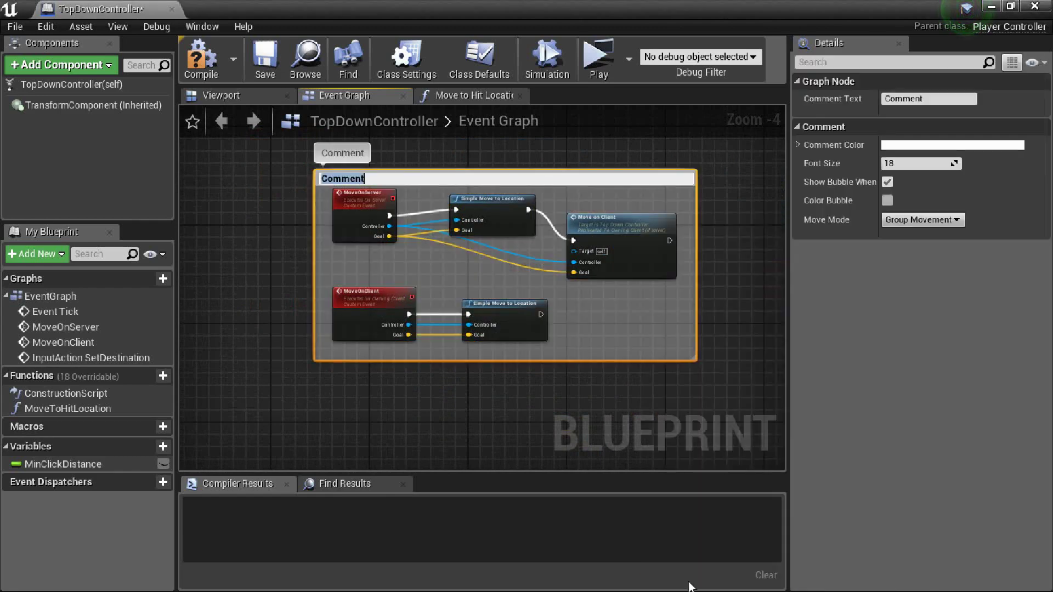
text(Replicated Move)
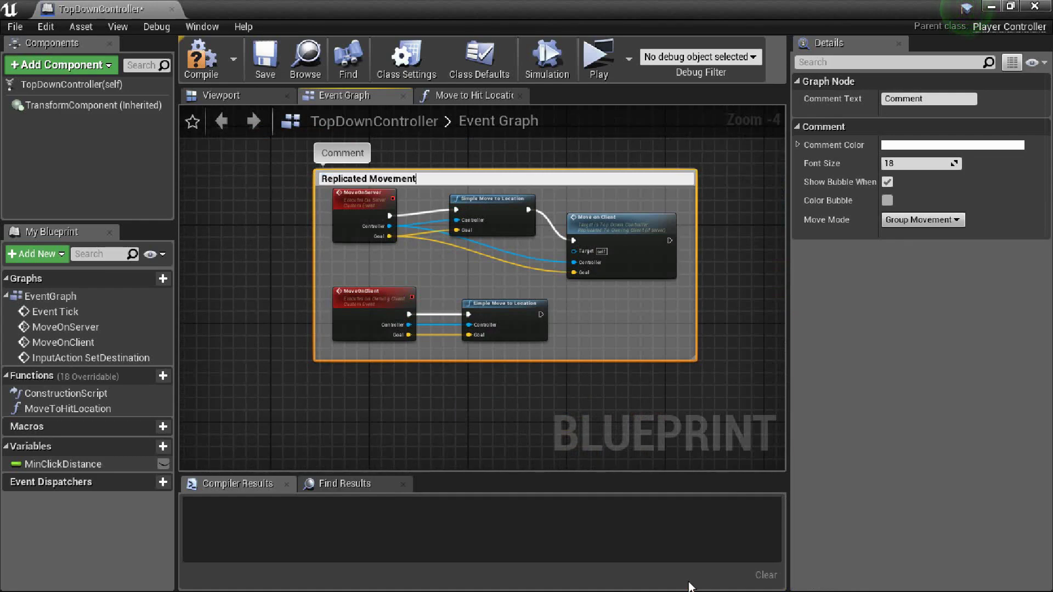
key(Return)
scroll(522, 312, down, 2)
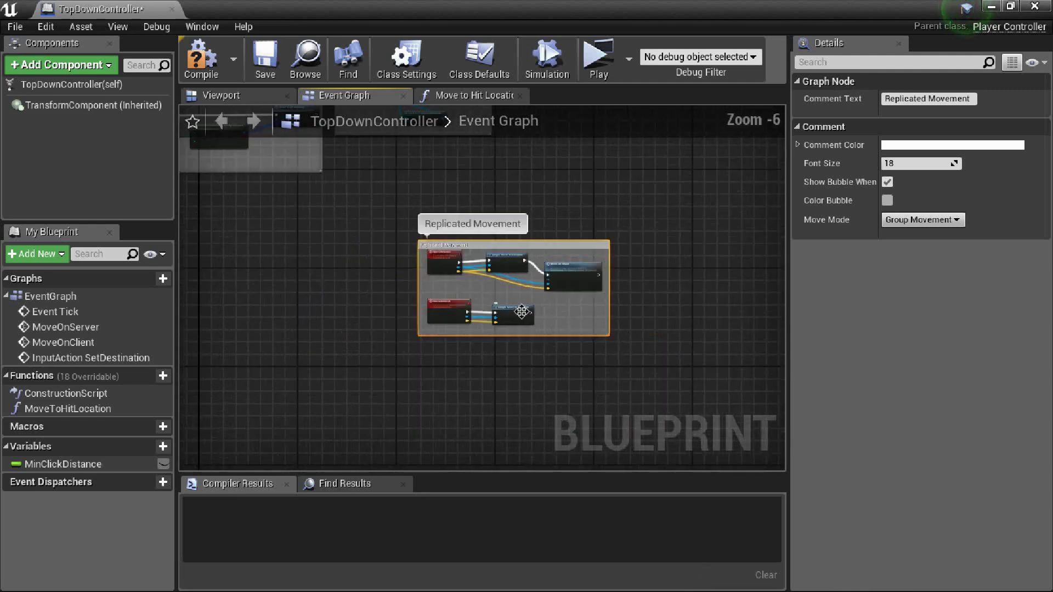
right_drag(548, 292, 580, 369)
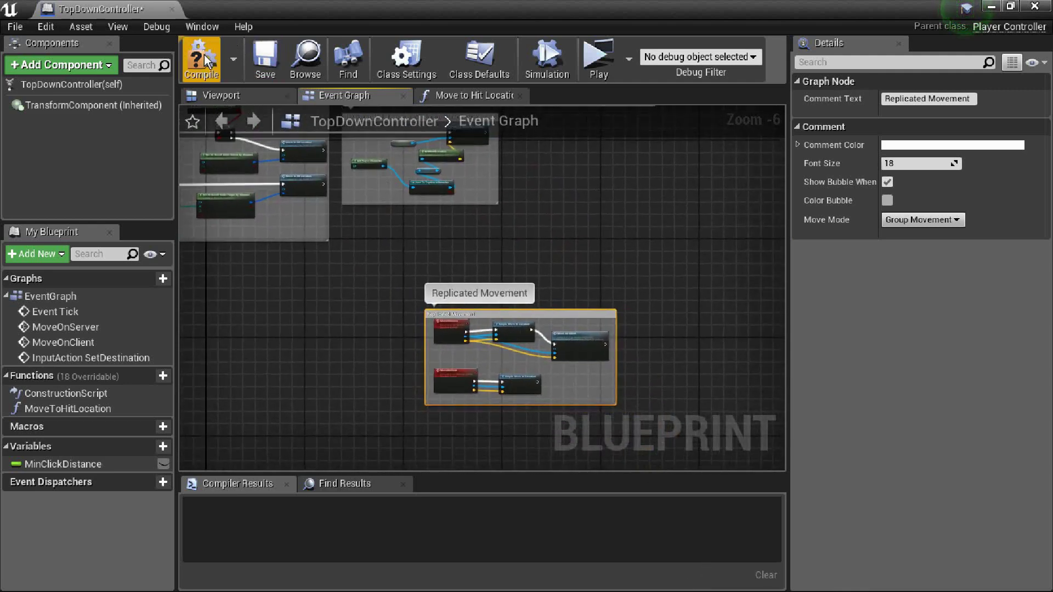
scroll(532, 366, up, 1)
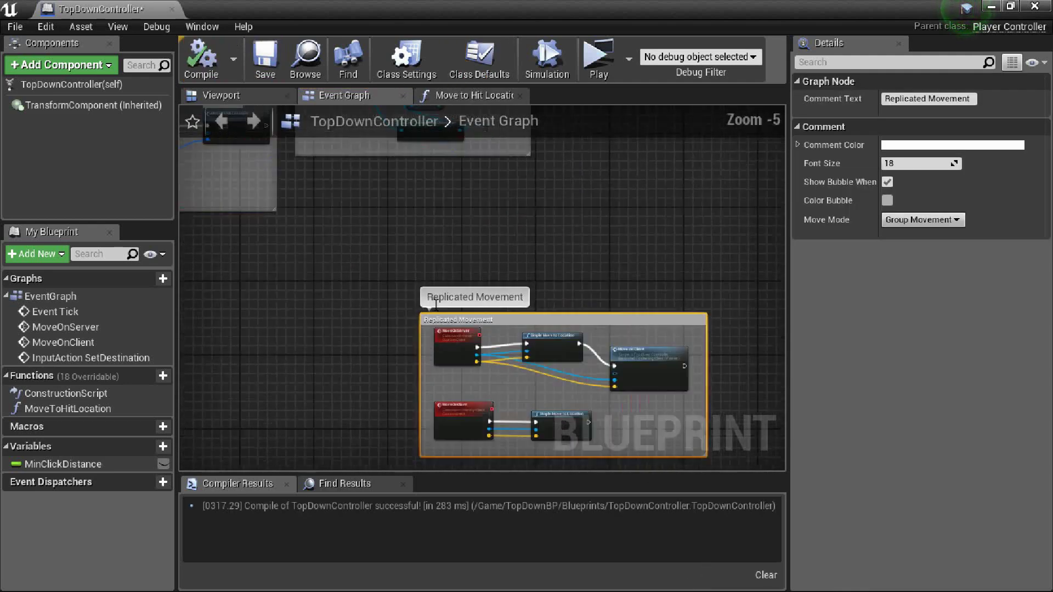
scroll(532, 366, up, 3)
Step: In the Move to Hit Location function, add a Switch Has Authority node after Simple Move to Location
click(472, 96)
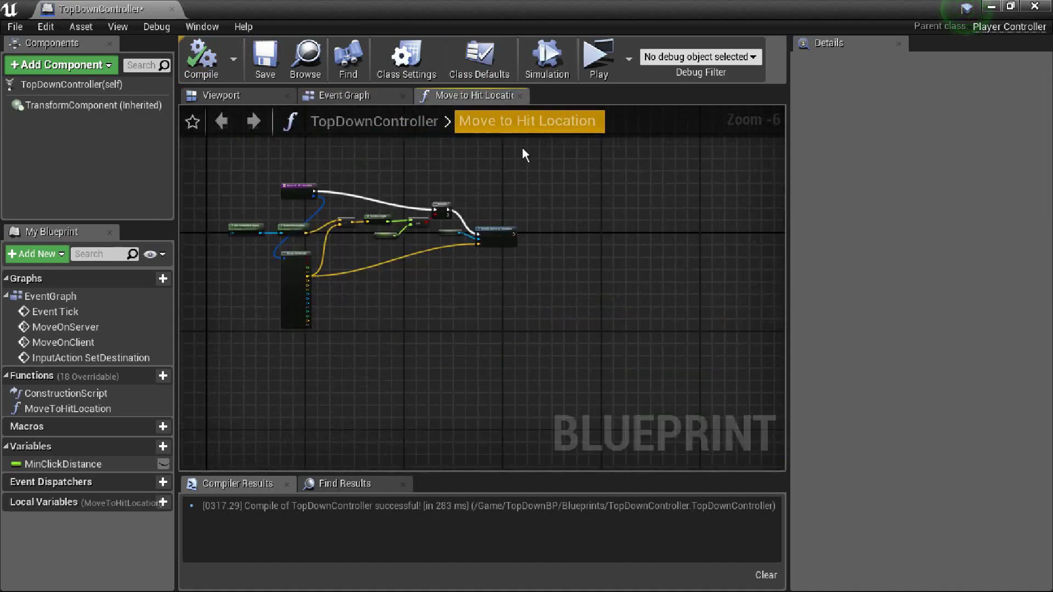
scroll(550, 267, up, 4)
right_drag(483, 225, 455, 280)
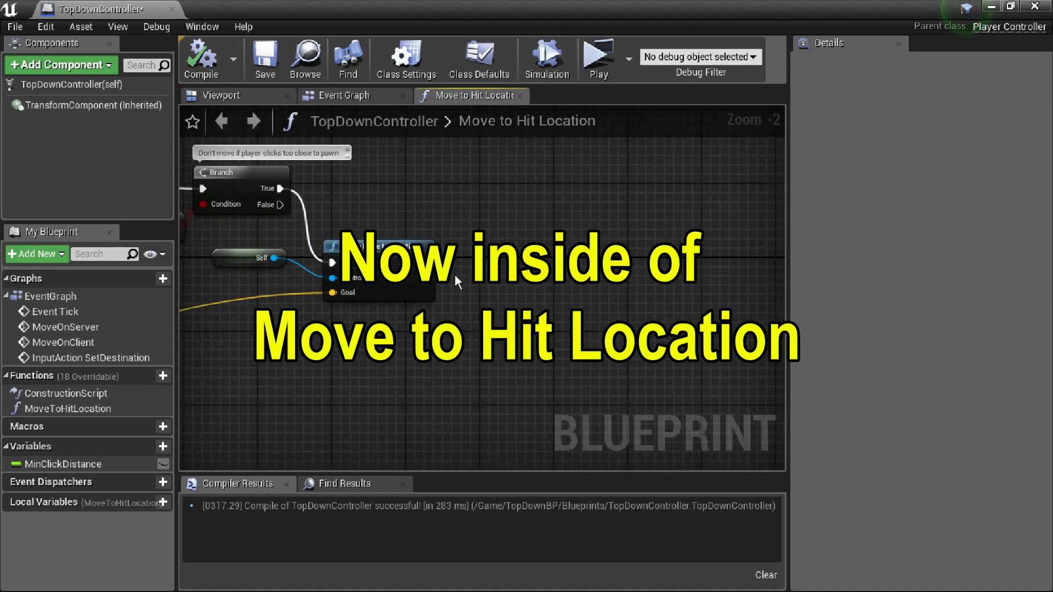
drag(424, 263, 425, 263)
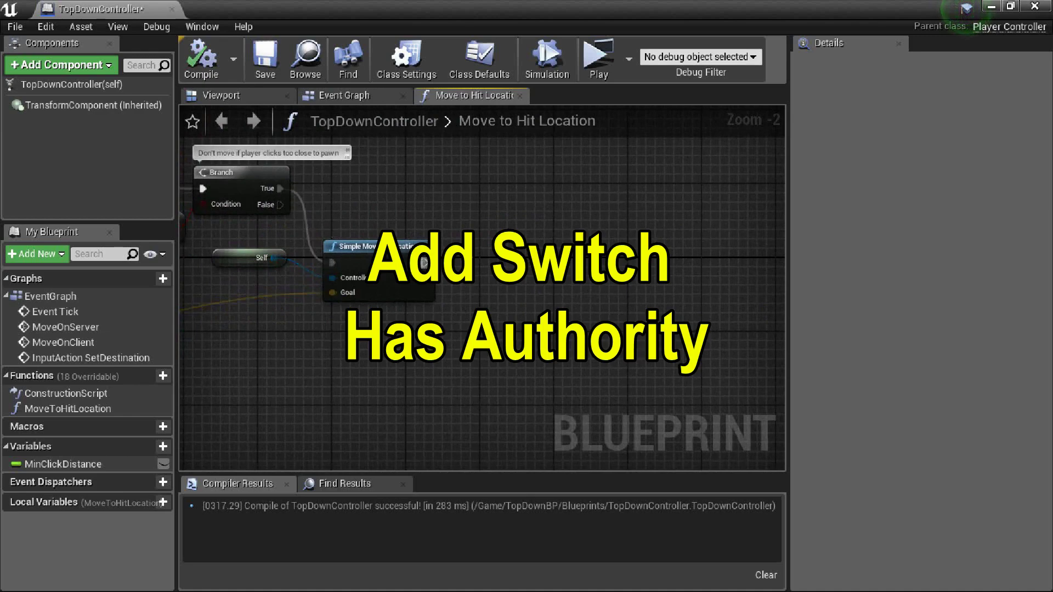
drag(528, 268, 525, 261)
text(auth)
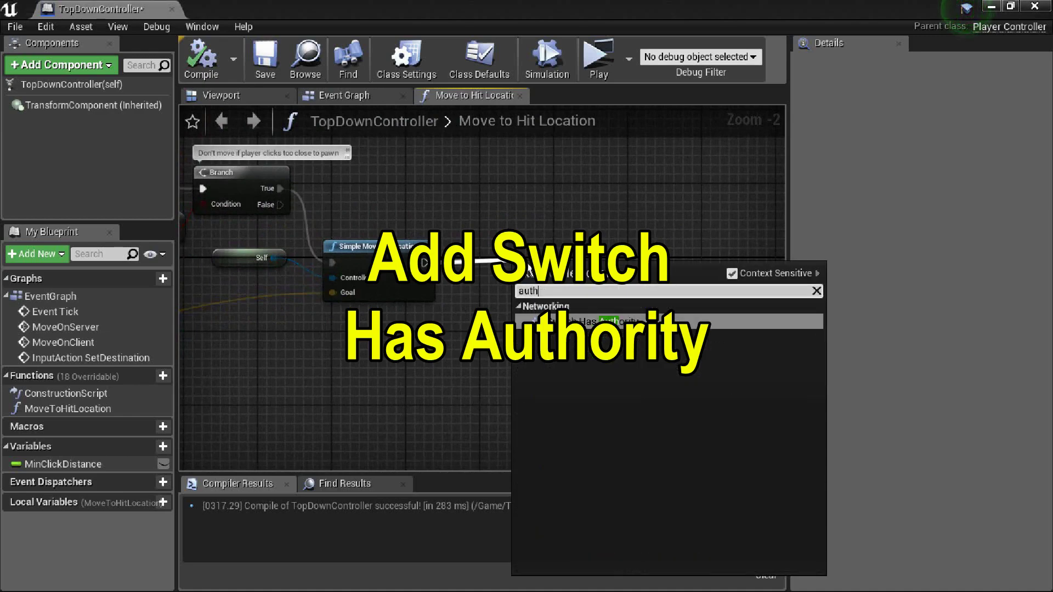
click(623, 321)
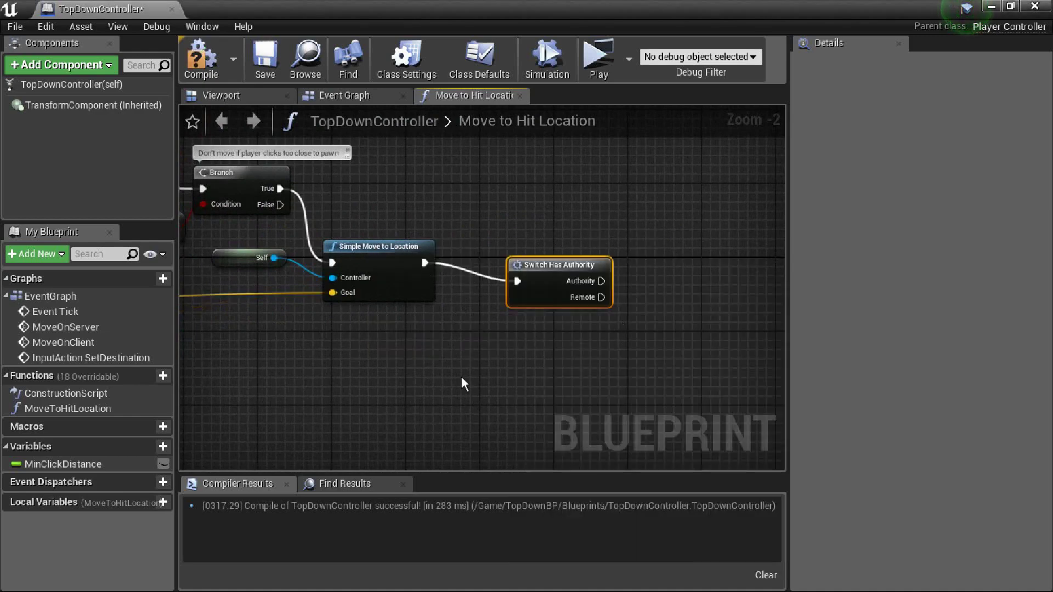
Step: Reposition the Switch Has Authority node and search 'move' from its Remote output
right_drag(524, 352, 417, 307)
drag(420, 259, 411, 242)
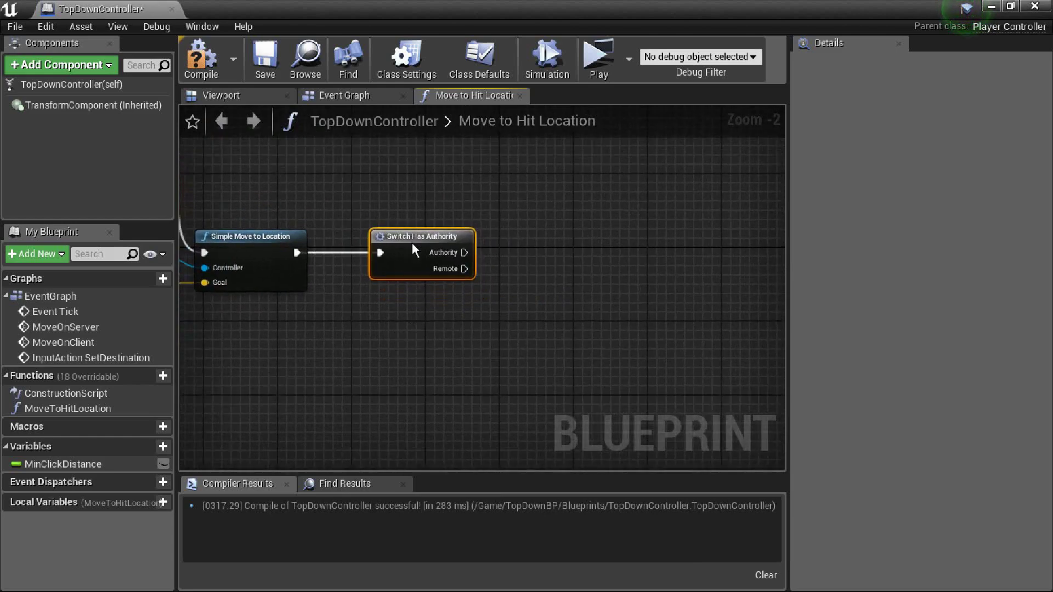
drag(464, 269, 533, 312)
text(move)
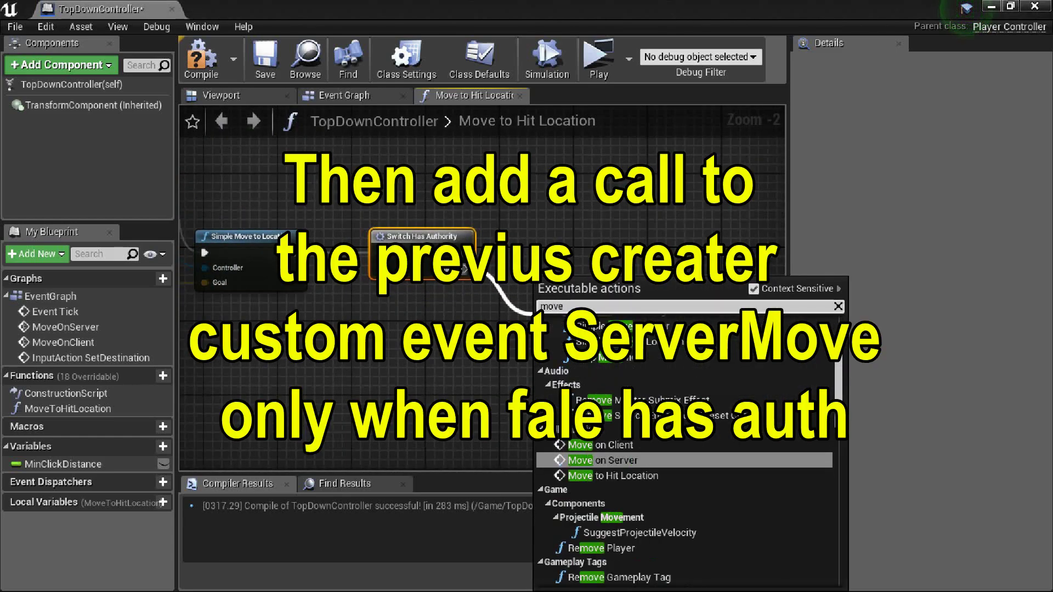
Step: Add Move on Server on the Remote branch, wiring Self to Controller and hit Location to Goal
click(618, 458)
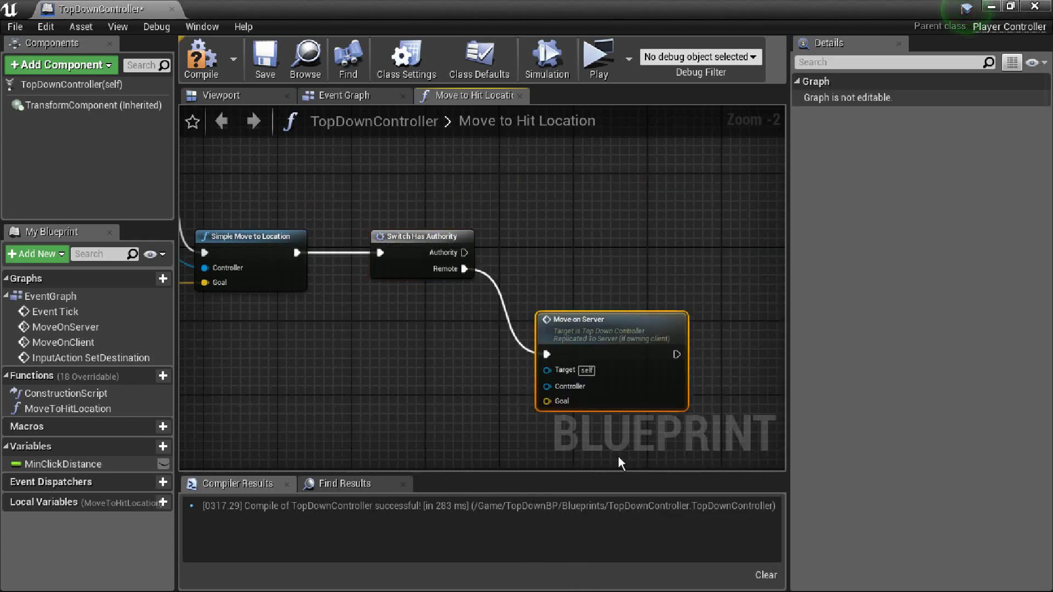
right_drag(539, 409, 756, 368)
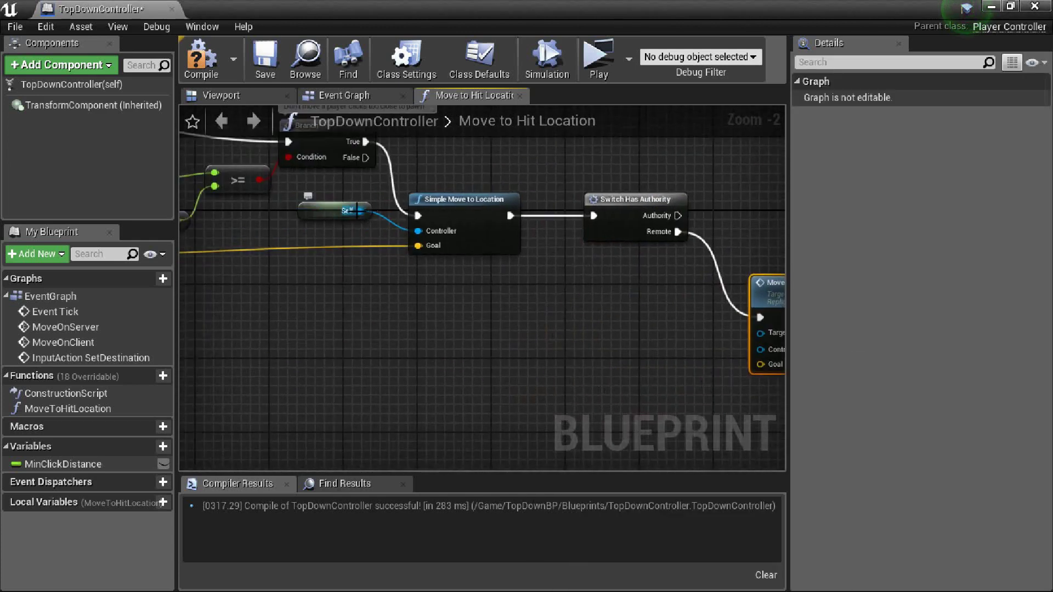
drag(357, 210, 726, 350)
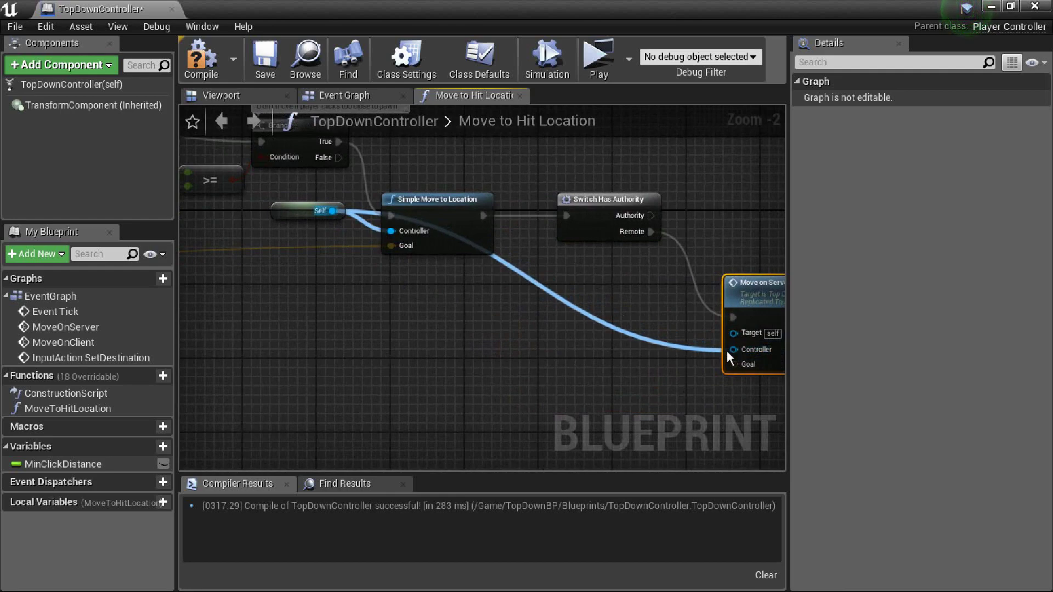
mouse_move(734, 364)
mouse_down()
mouse_move(96, 301)
mouse_move(461, 348)
mouse_up()
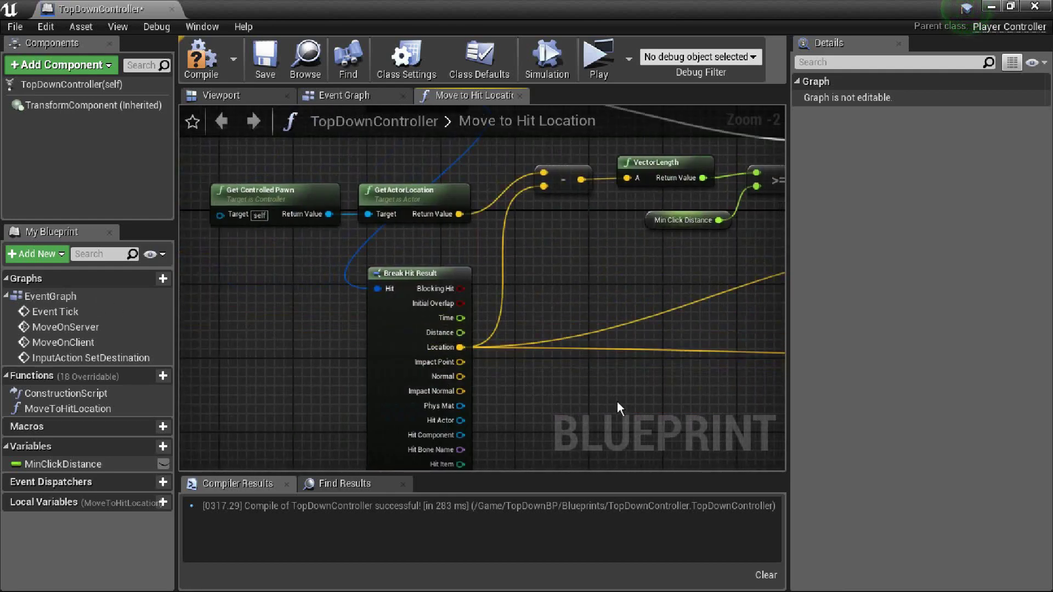
mouse_move(617, 401)
right_down()
mouse_move(523, 305)
mouse_move(331, 330)
right_up()
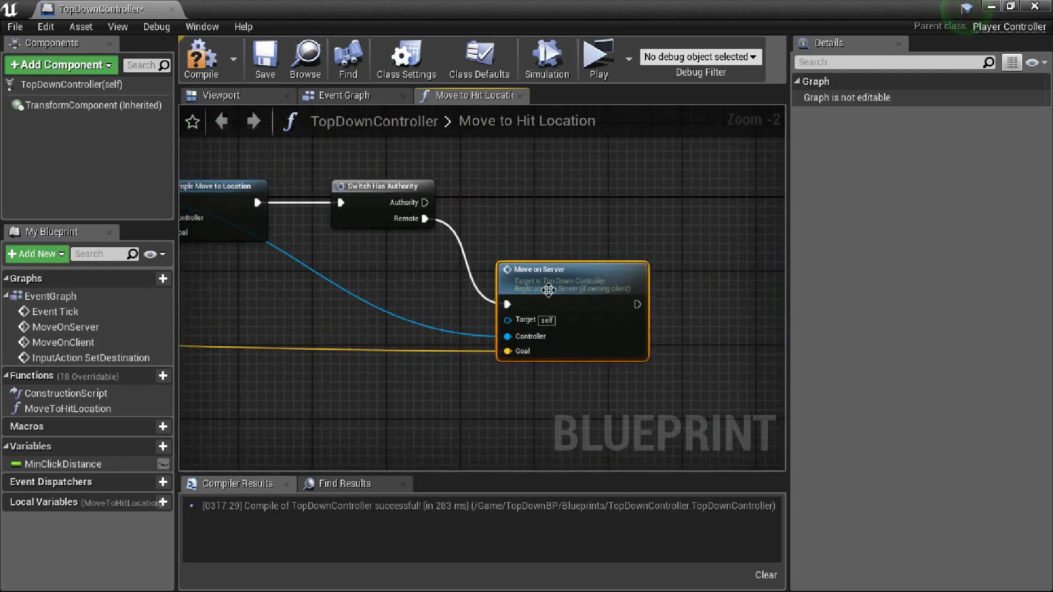
click(202, 63)
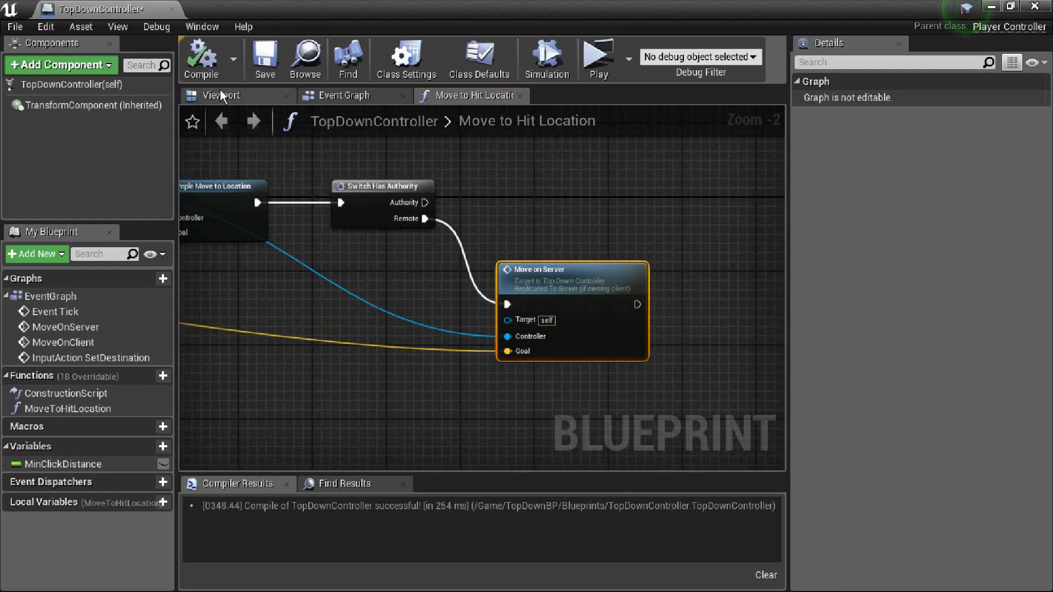
click(599, 67)
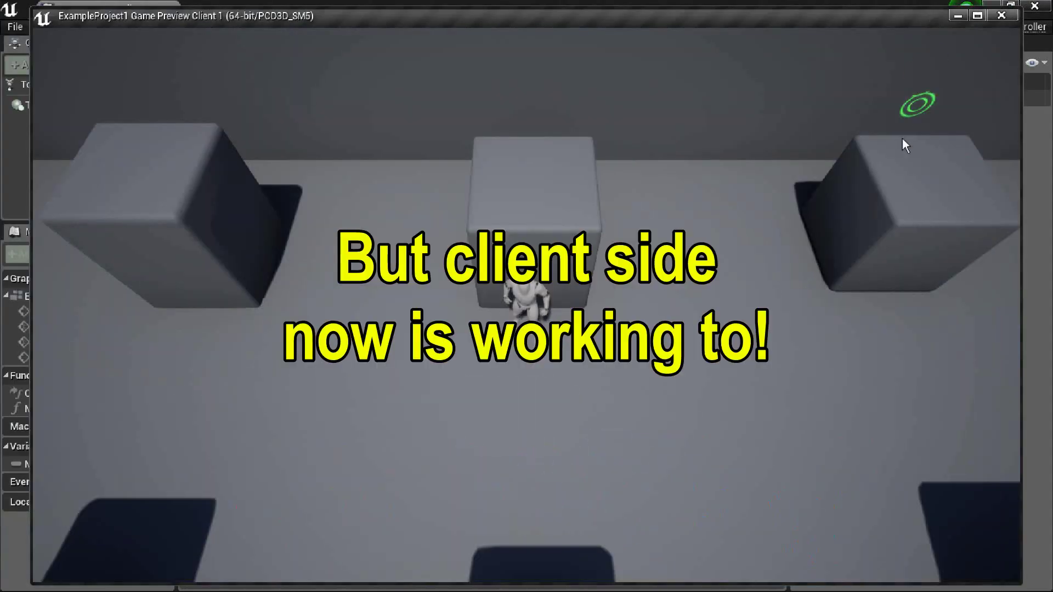
click(557, 482)
mouse_move(557, 483)
mouse_down()
mouse_move(698, 196)
mouse_move(640, 434)
mouse_move(745, 377)
mouse_up()
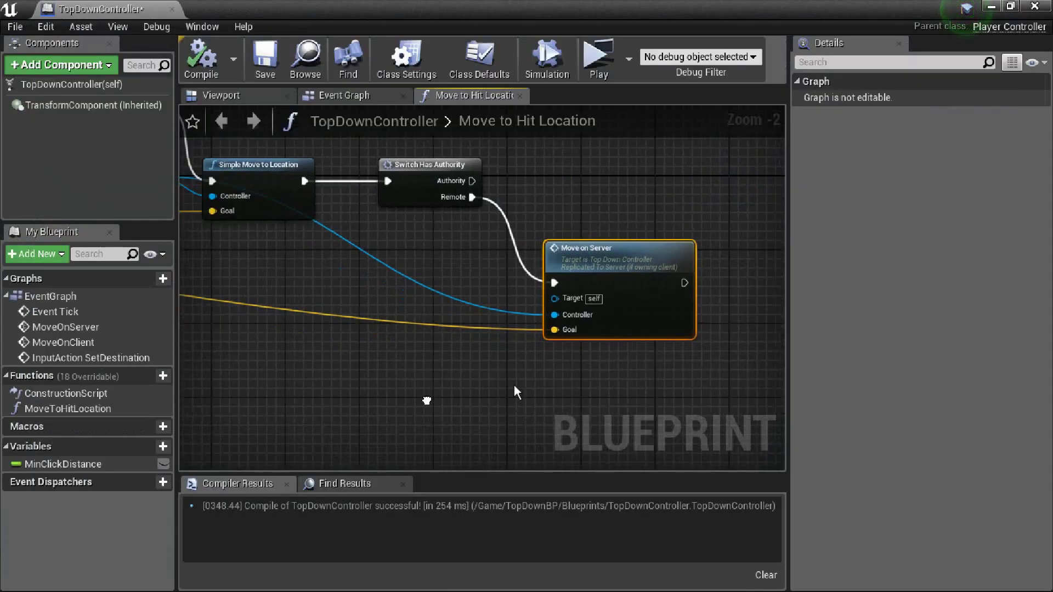
Step: Review the new graph wiring, then close the TopDownController blueprint editor
right_drag(651, 393, 559, 410)
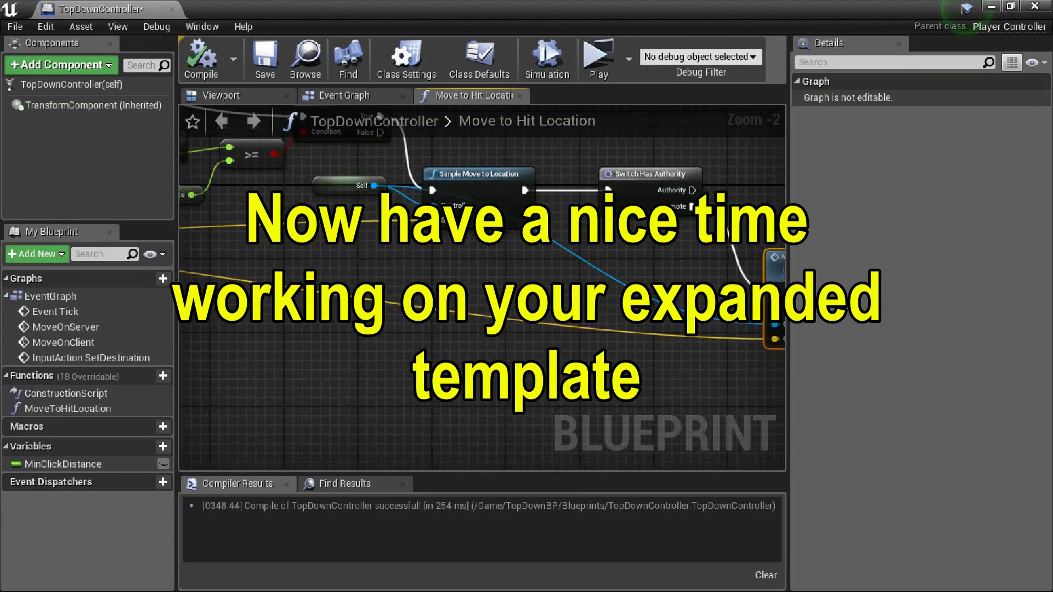
click(1035, 8)
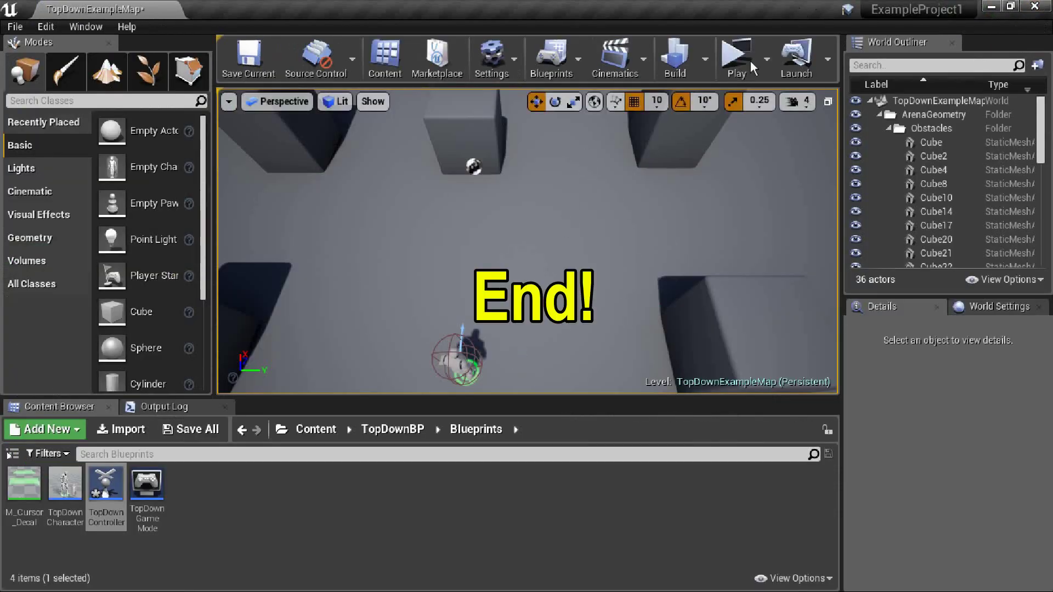